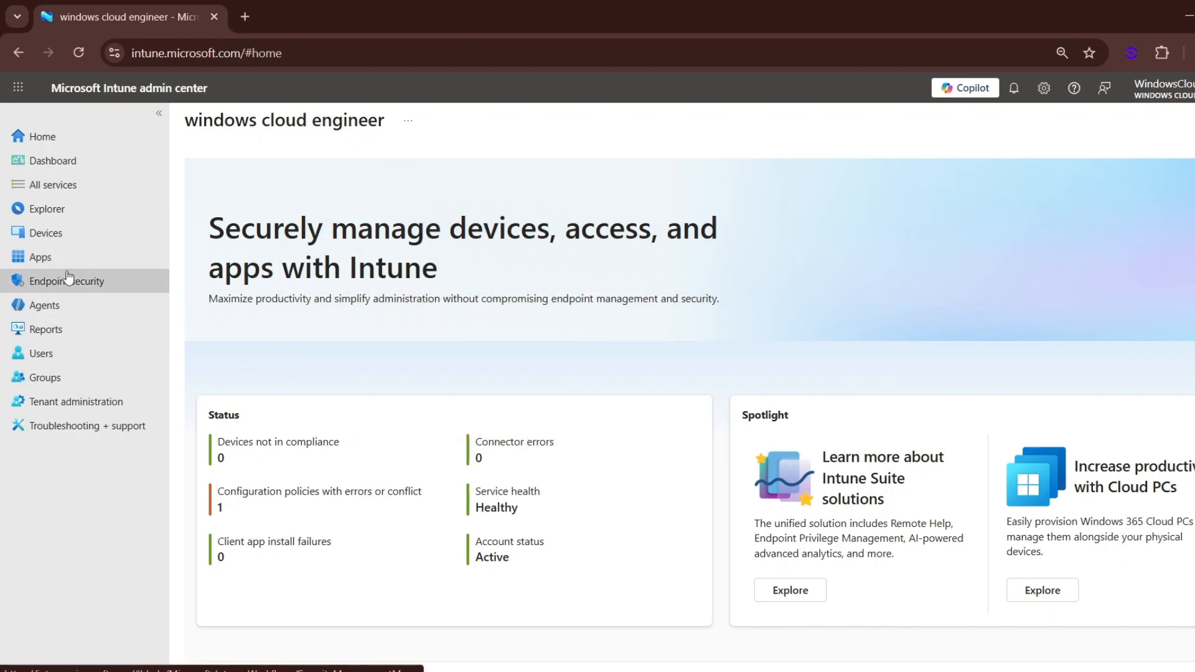
- Open the configuration policies for Windows devices
{"action": "left_click", "coordinate": [55, 234]}
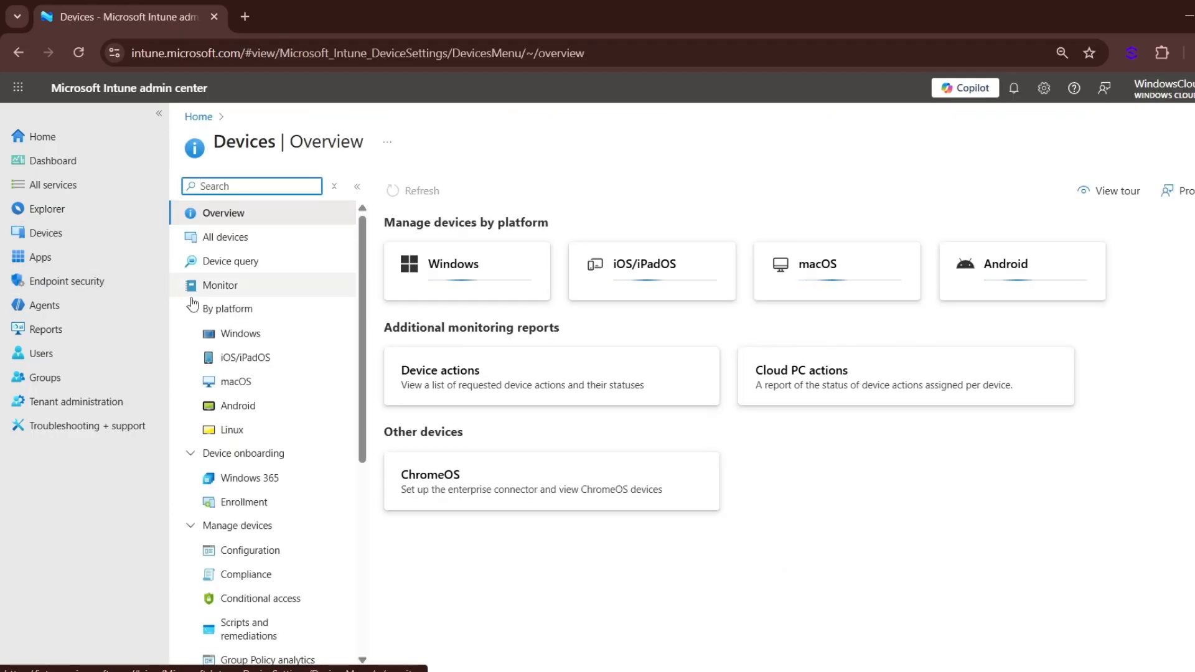
{"action": "left_click", "coordinate": [247, 335]}
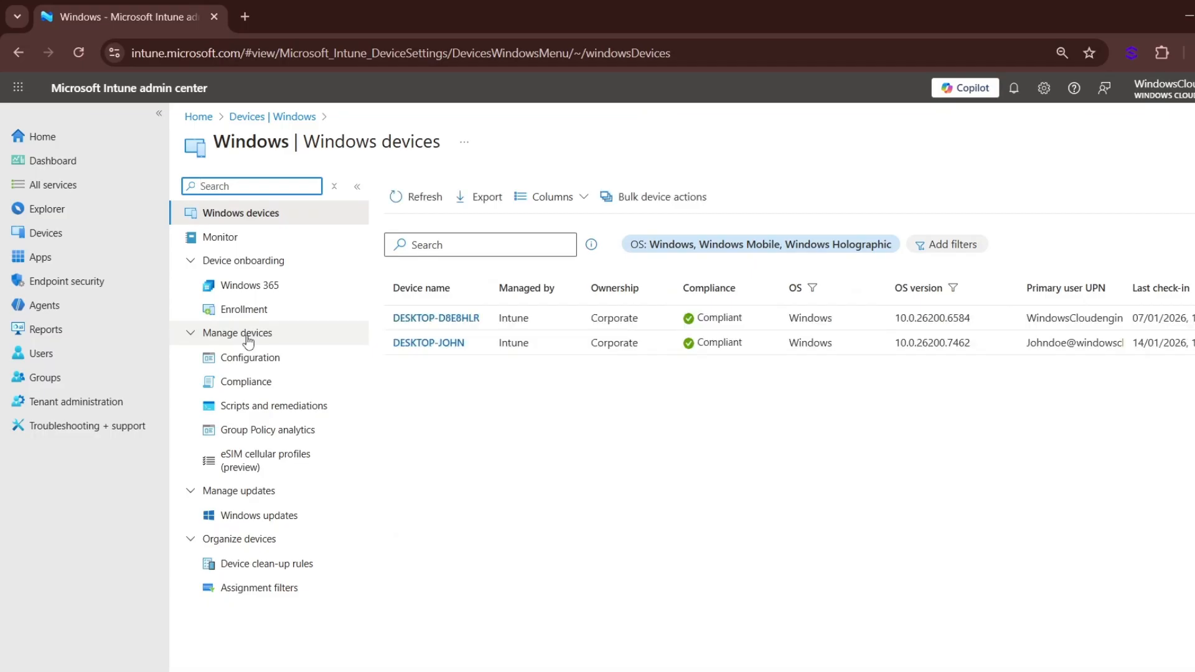
{"action": "left_click", "coordinate": [252, 364]}
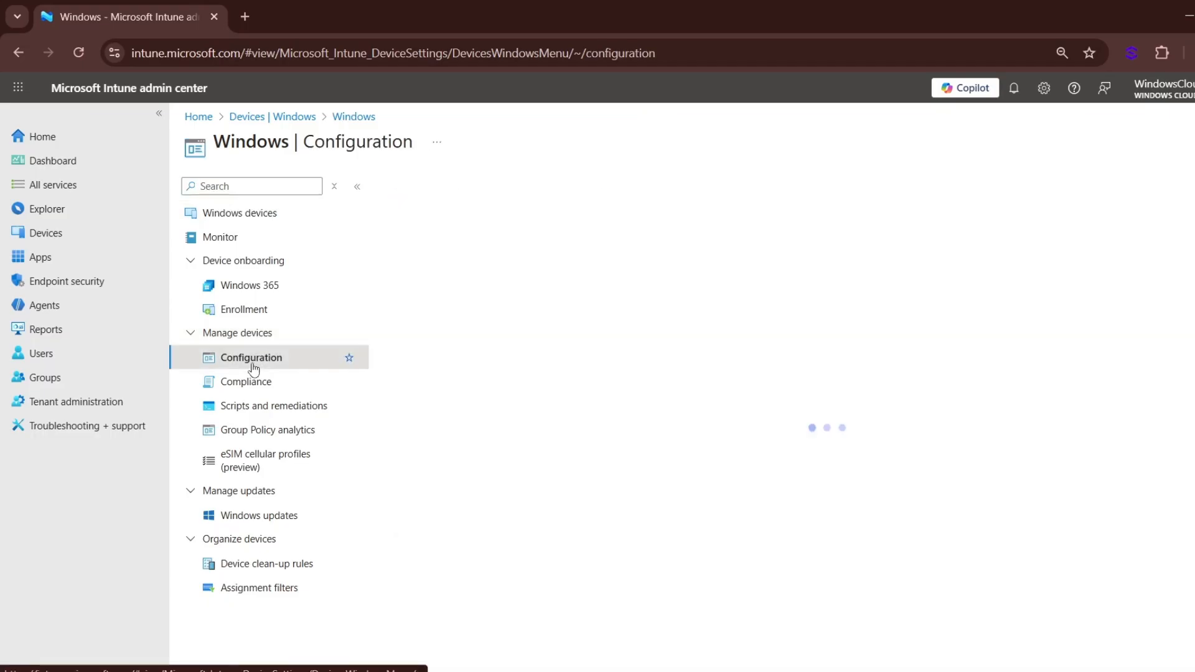
- Start a new policy for the Windows 10 and later platform with the Settings catalog profile type
{"action": "left_click", "coordinate": [408, 249]}
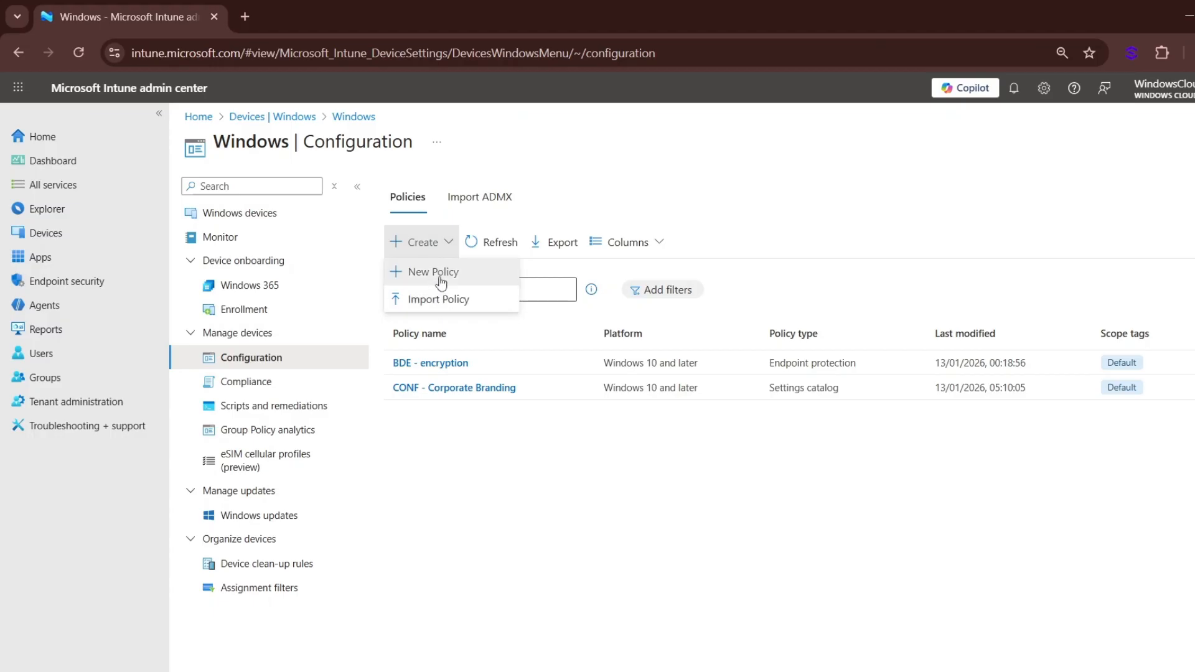
{"action": "left_click", "coordinate": [439, 274]}
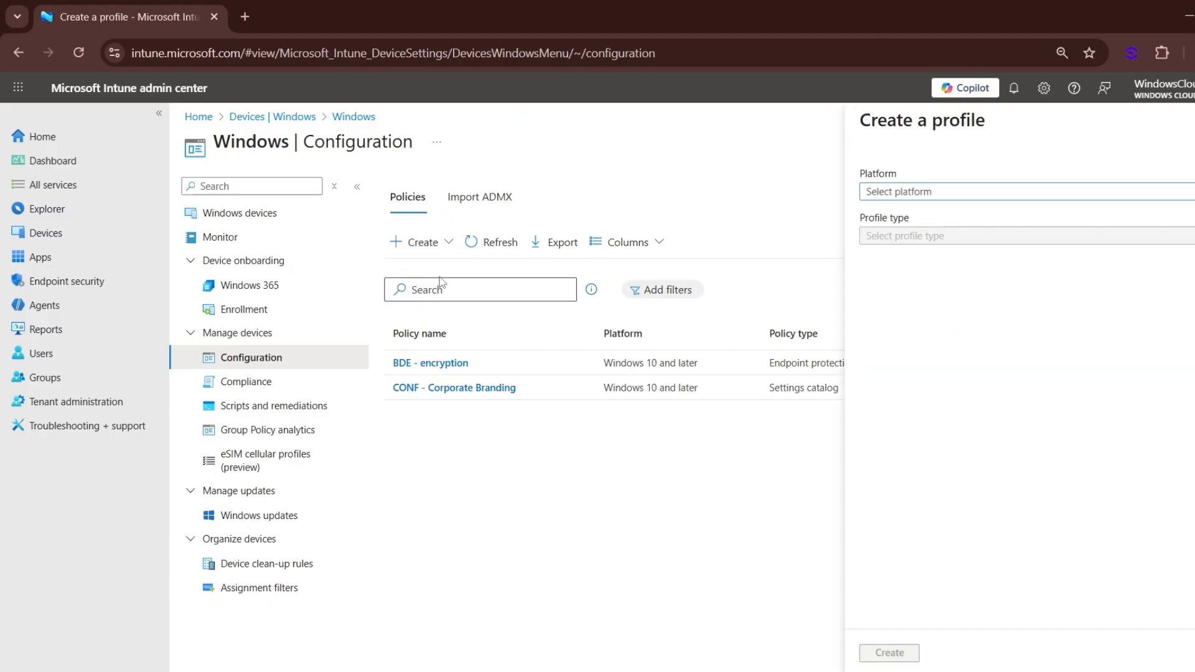
{"action": "left_click", "coordinate": [932, 191]}
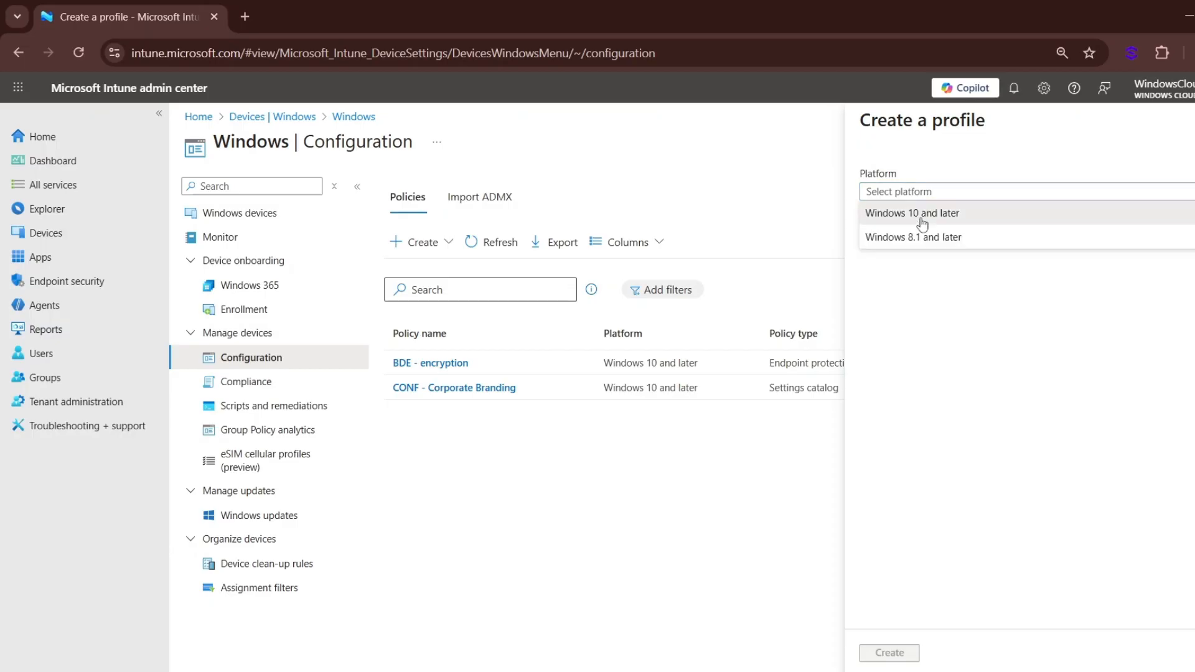
{"action": "left_click", "coordinate": [922, 215]}
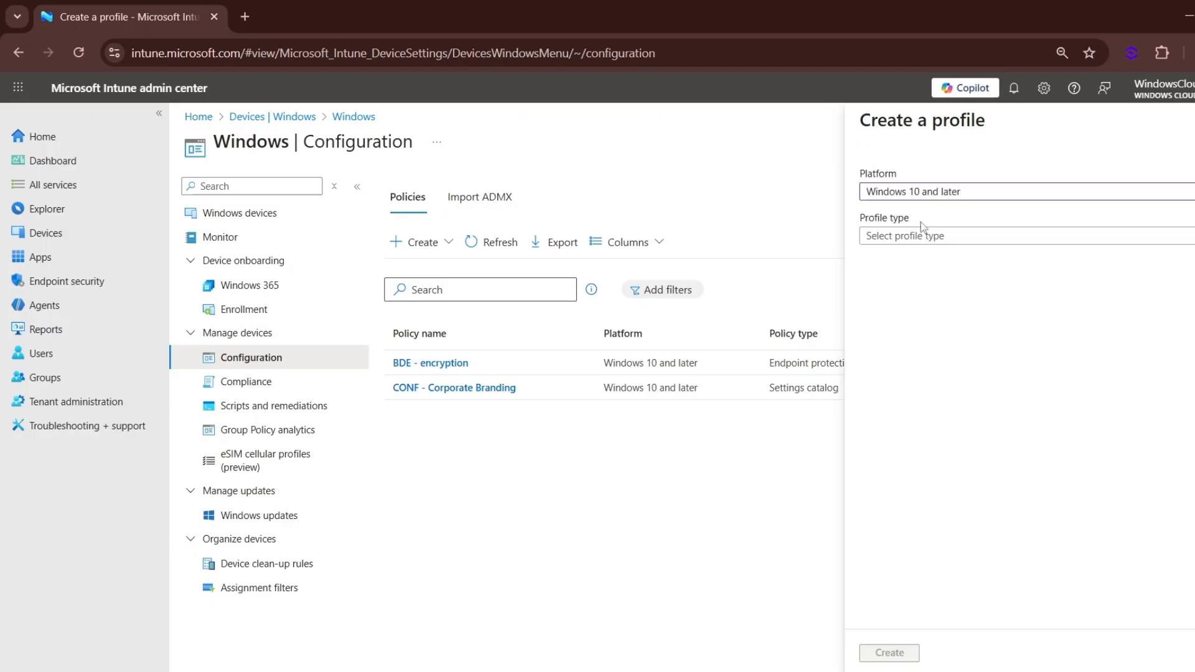
{"action": "left_click", "coordinate": [927, 236]}
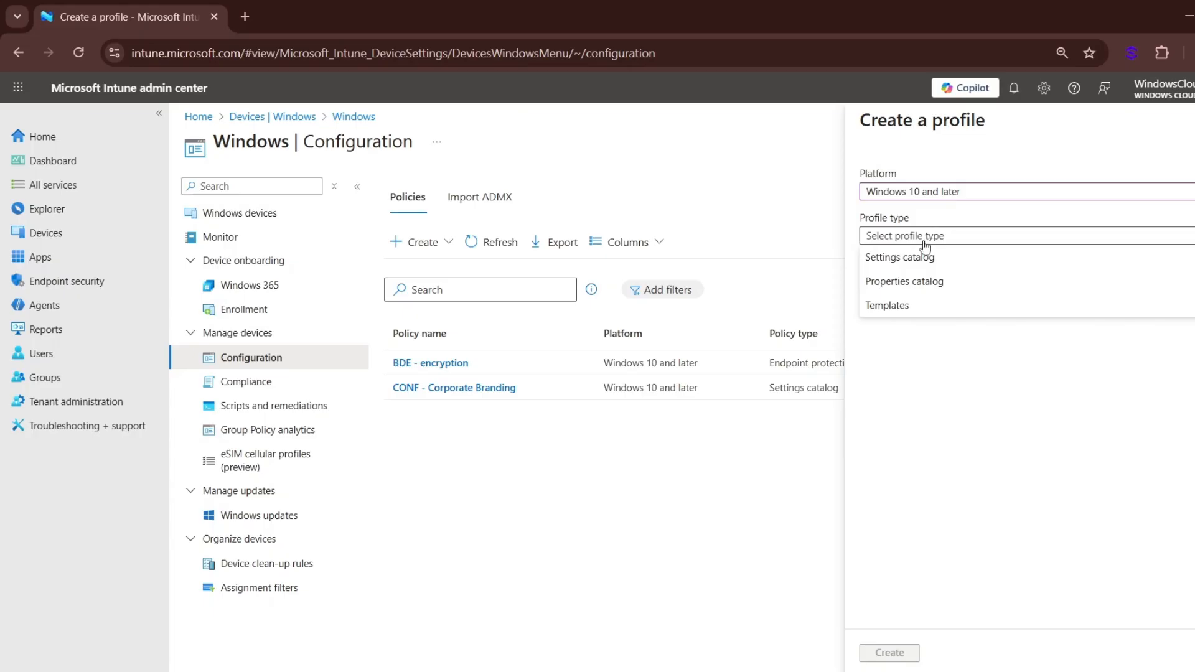
{"action": "left_click", "coordinate": [918, 257]}
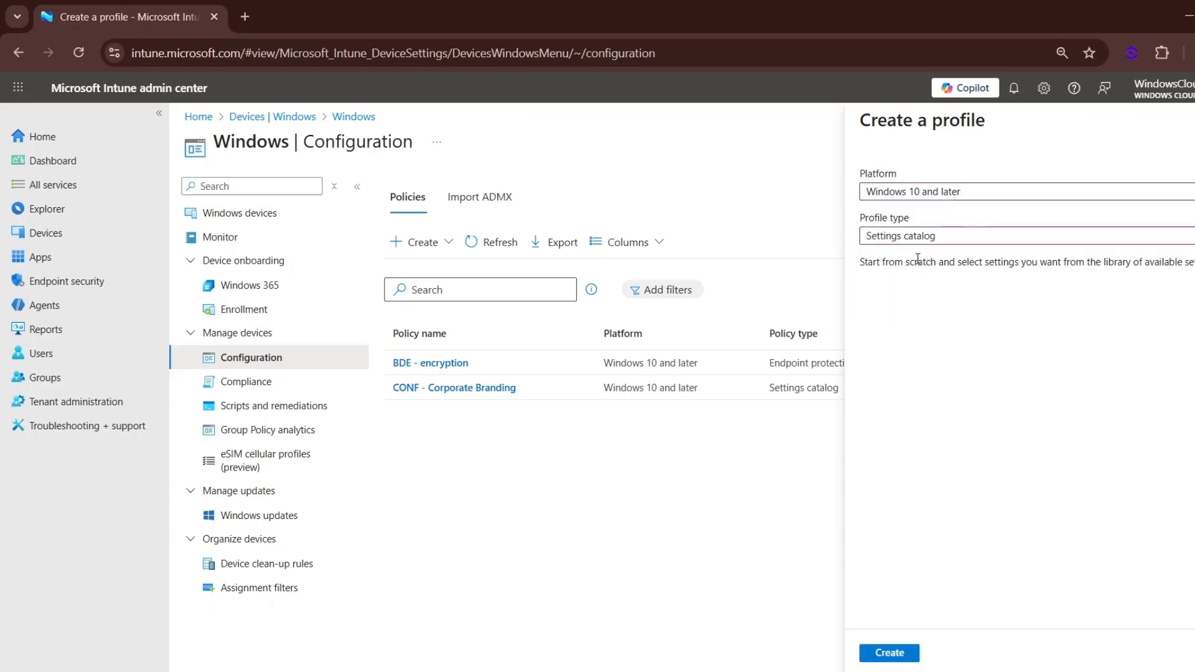
{"action": "left_click", "coordinate": [883, 651]}
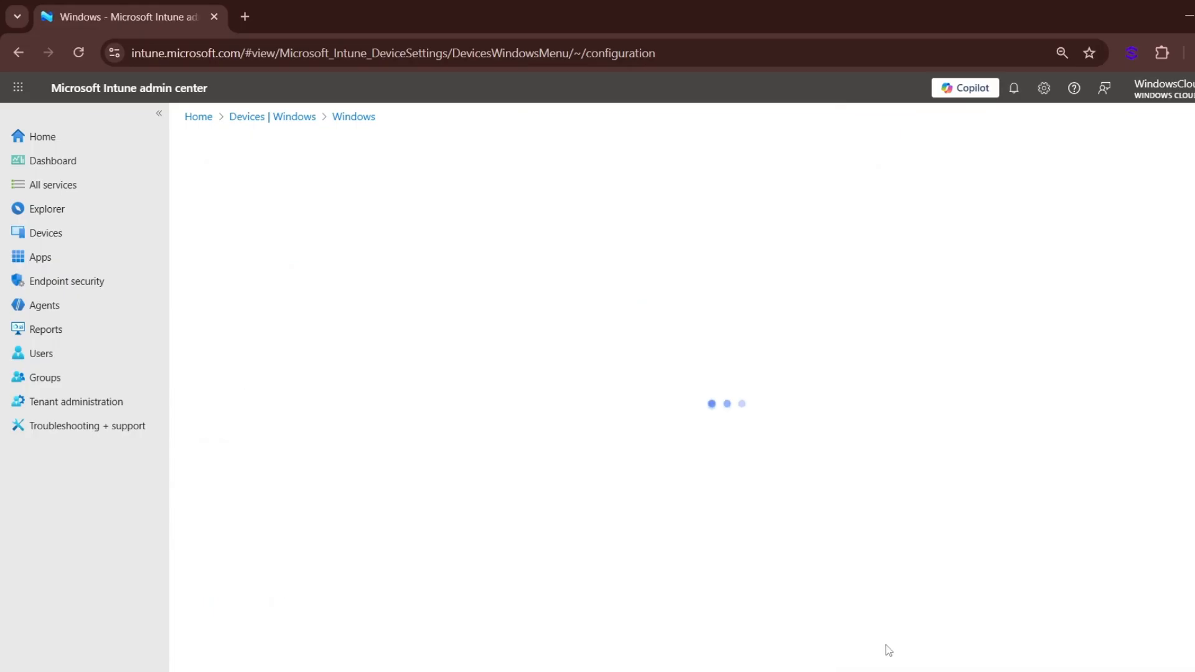
- Name the profile "CONF - Device Hardening" and continue to the configuration settings
{"action": "left_click", "coordinate": [433, 232]}
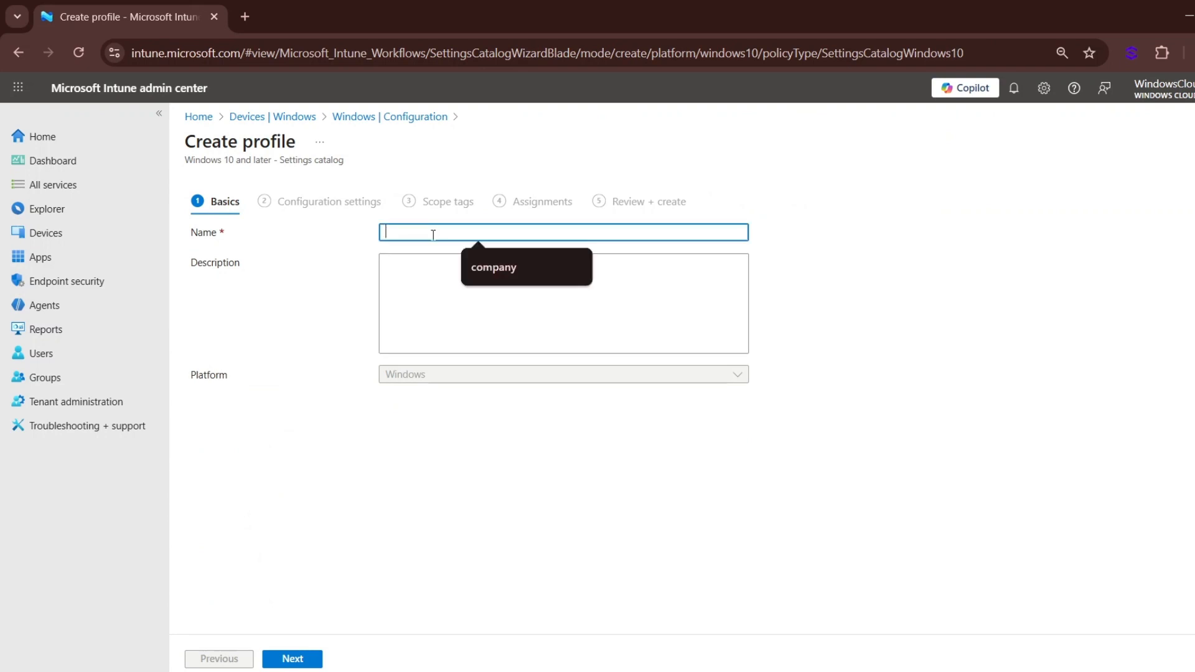
{"action": "type", "text": "COND"}
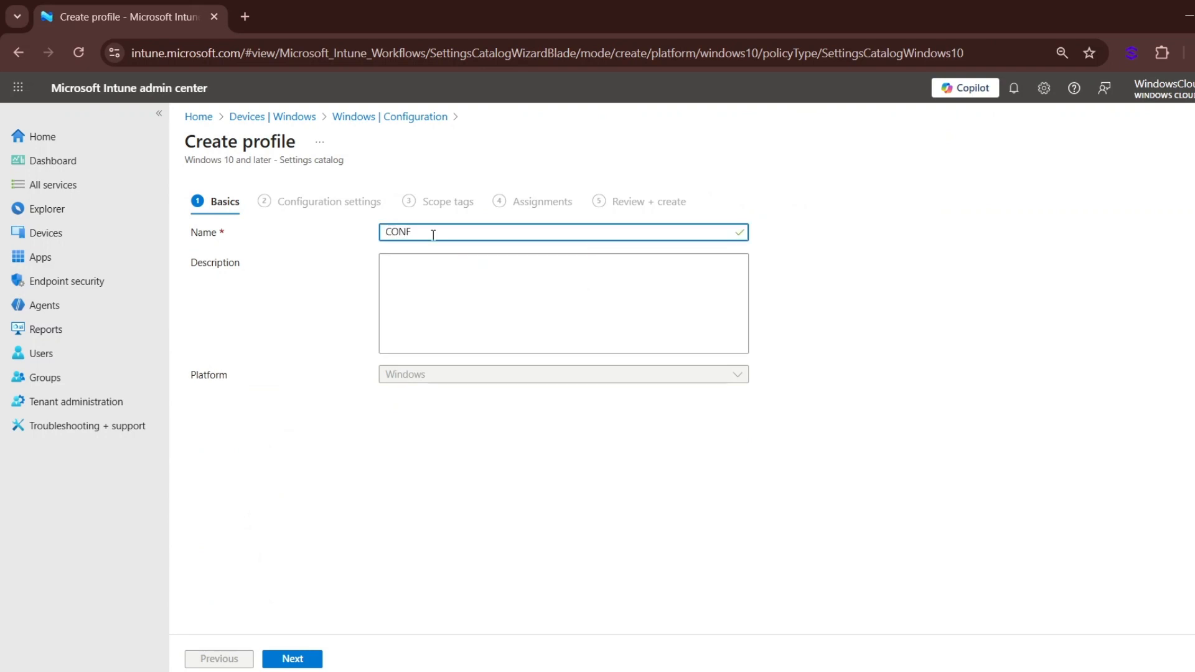
{"action": "type", "text": " - Device Hardening"}
{"action": "left_click", "coordinate": [292, 658]}
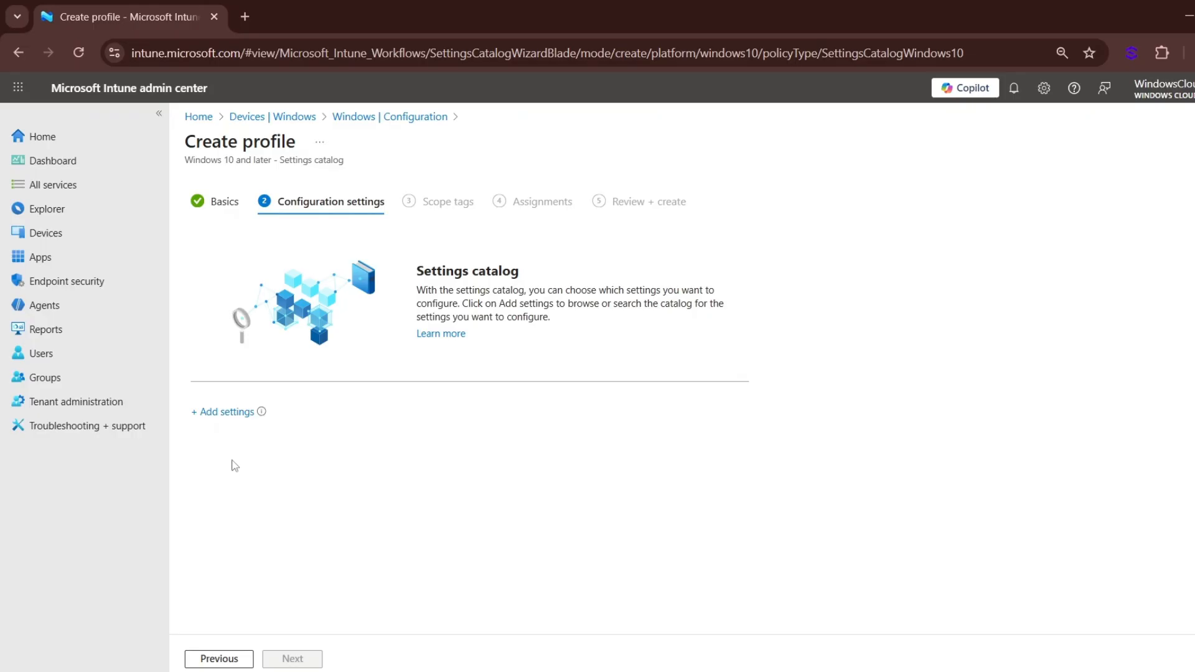
- Search the settings catalog for "removable" and add "All Removable Storage classes: Deny all access" from the Removable Storage Access category
{"action": "left_click", "coordinate": [226, 412]}
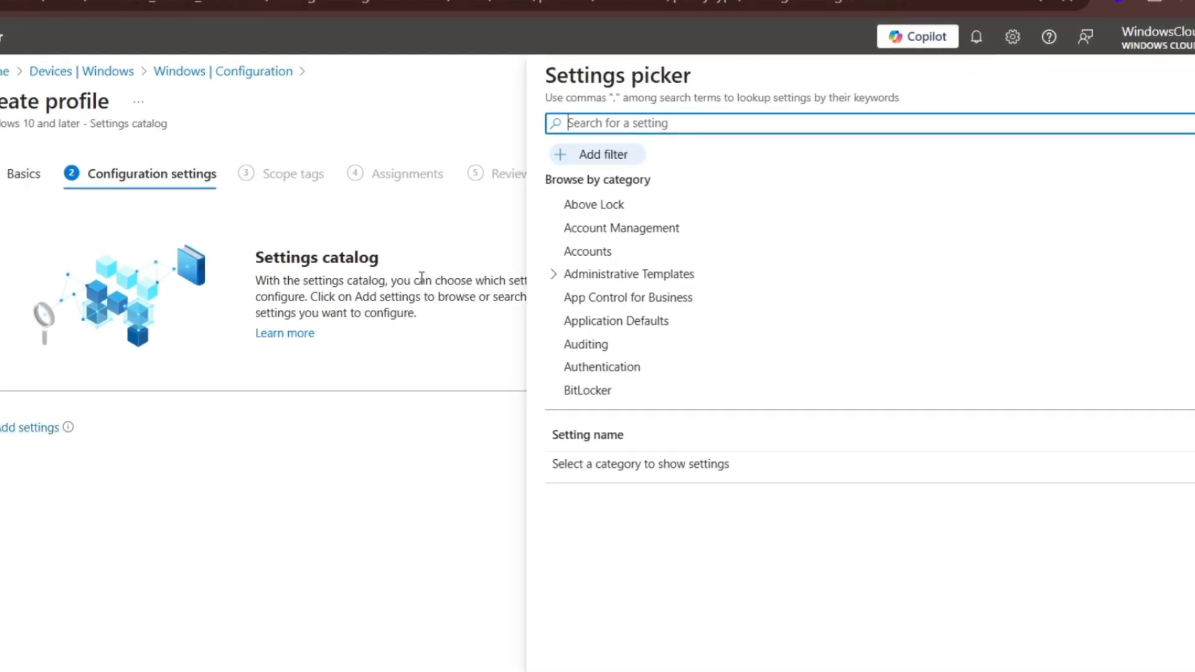
{"action": "type", "text": "re"}
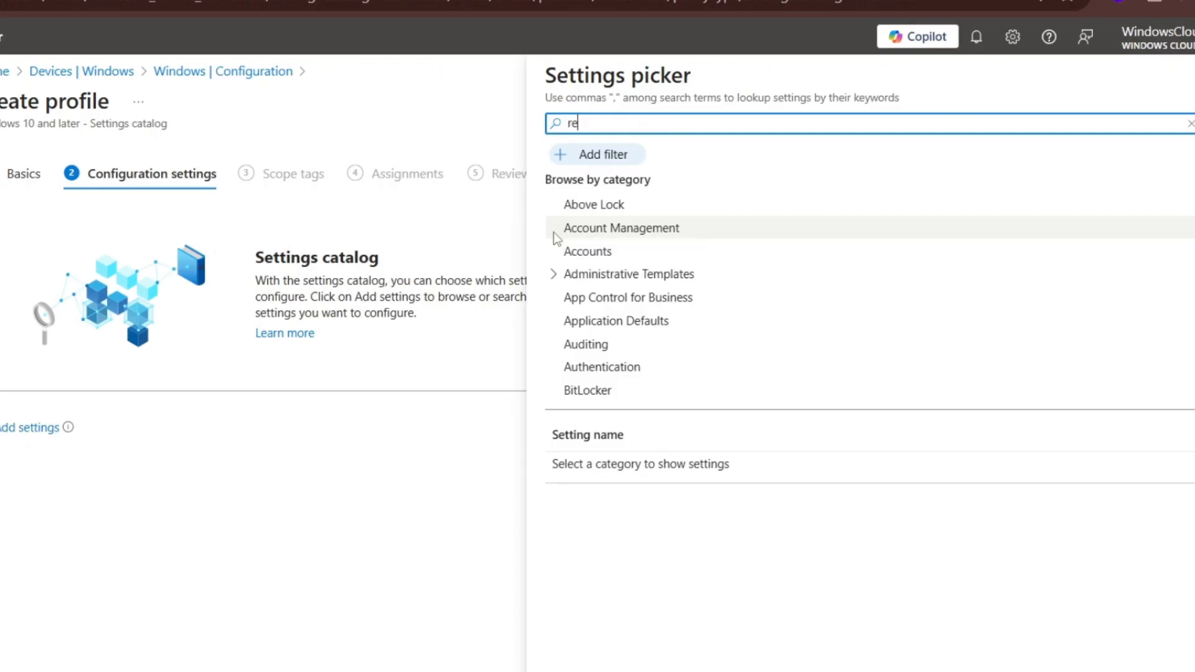
{"action": "type", "text": "movableble"}
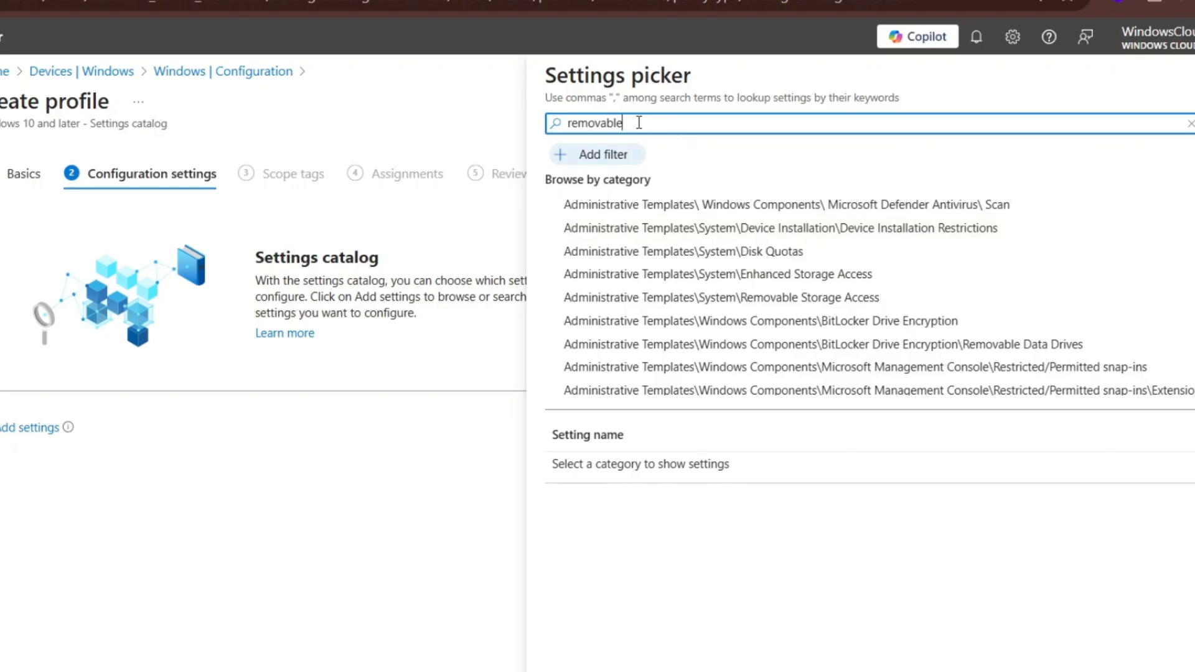
{"action": "left_click", "coordinate": [810, 302]}
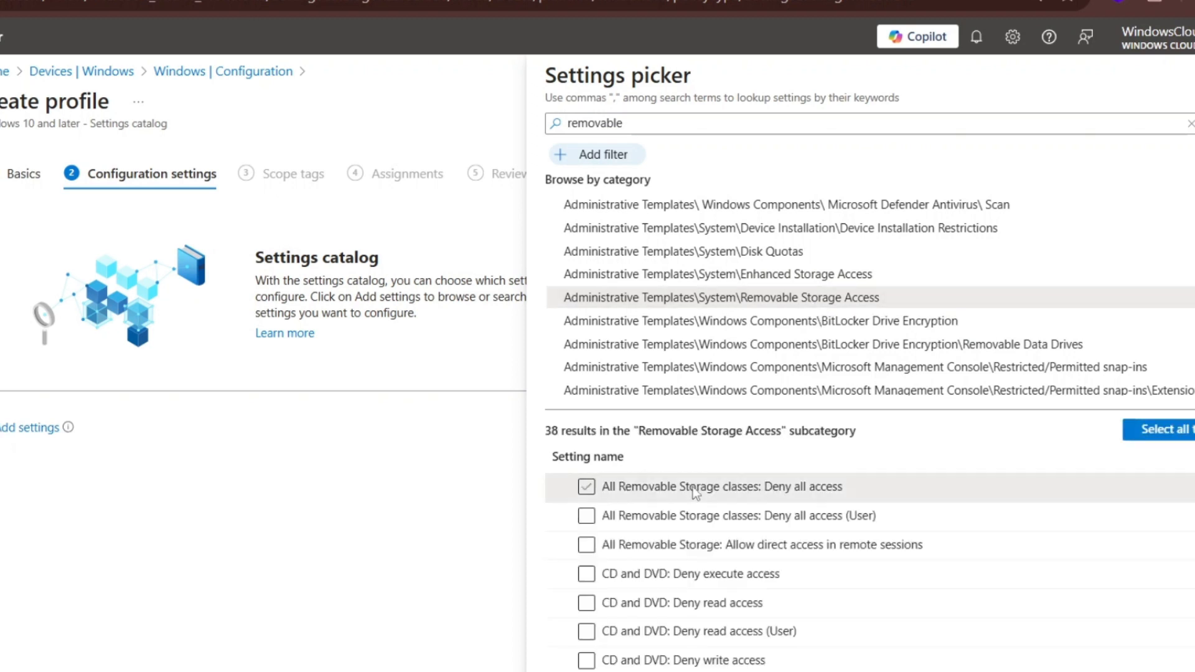
{"action": "left_click", "coordinate": [695, 491]}
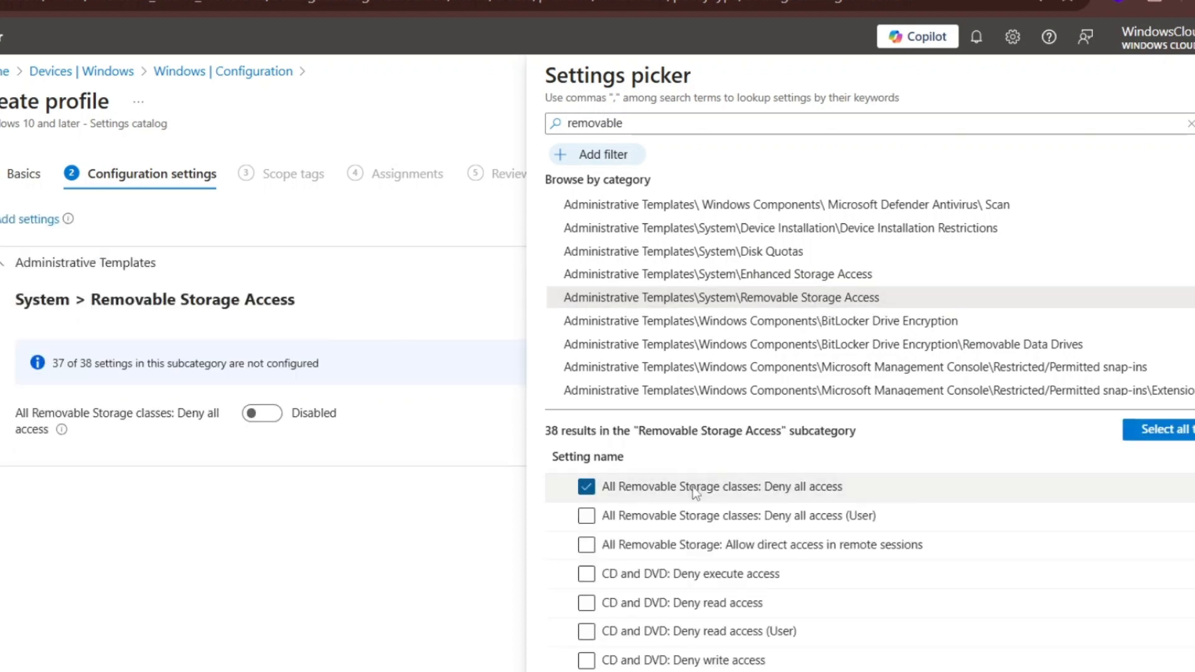
{"action": "scroll", "coordinate": [696, 491], "scroll_direction": "down", "scroll_amount": 2}
{"action": "scroll", "coordinate": [696, 493], "scroll_direction": "up", "scroll_amount": 2}
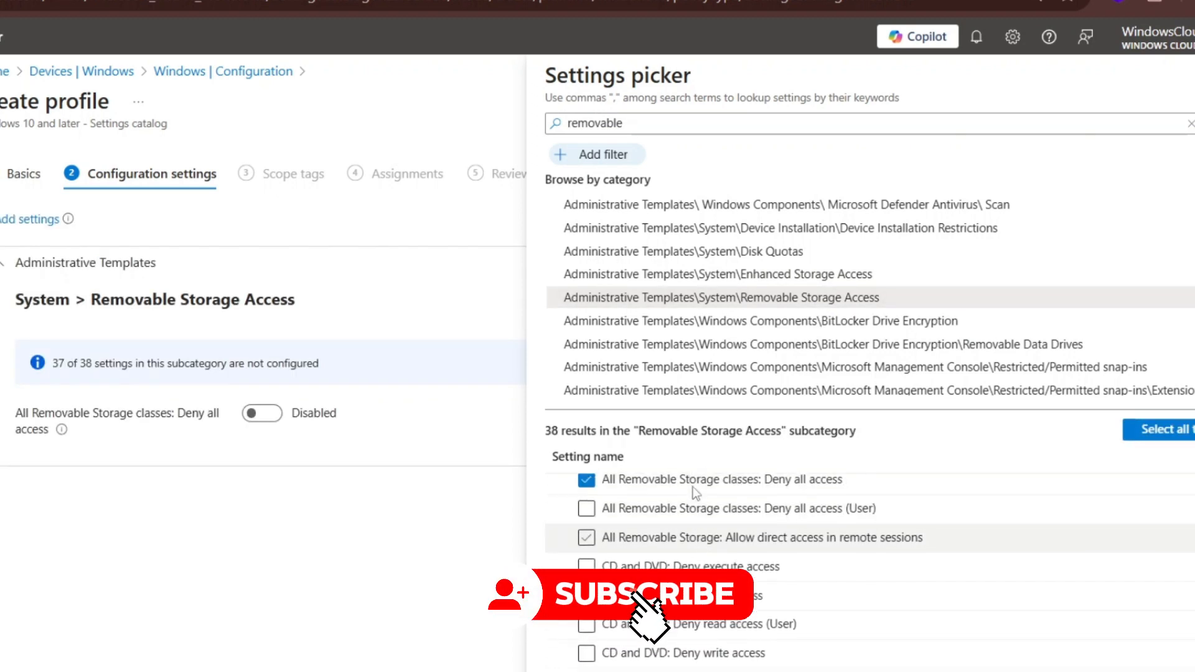
- Search the settings catalog for "camera" and add the Allow Camera setting from the Camera category
{"action": "double_click", "coordinate": [648, 118]}
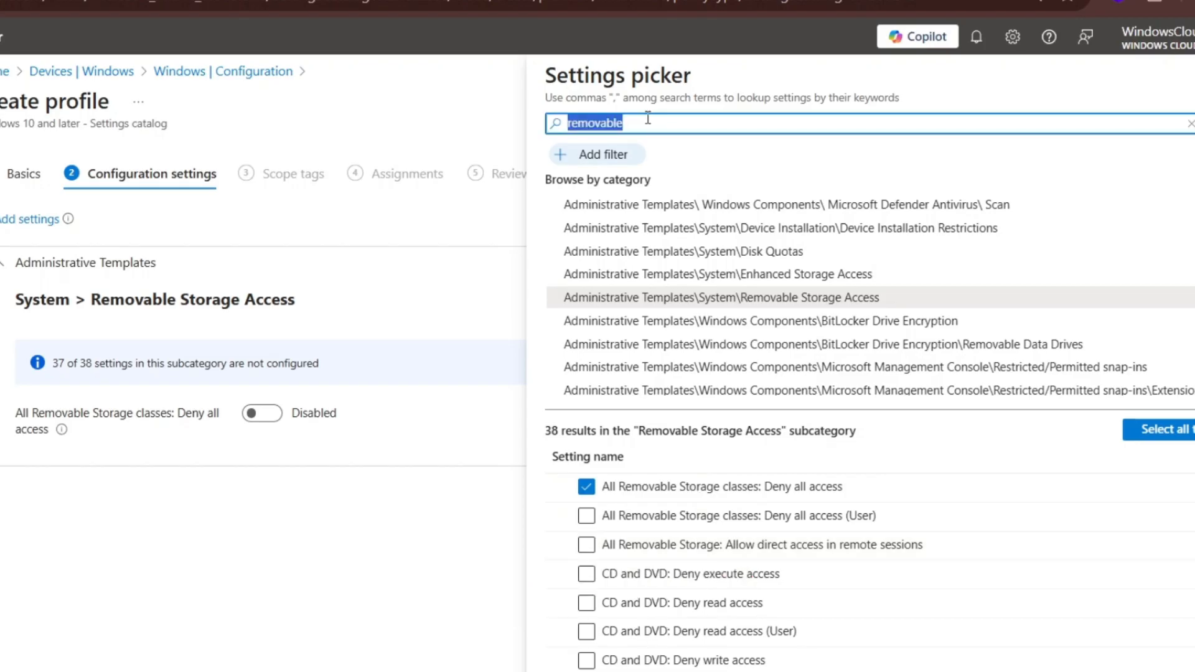
{"action": "type", "text": "camera"}
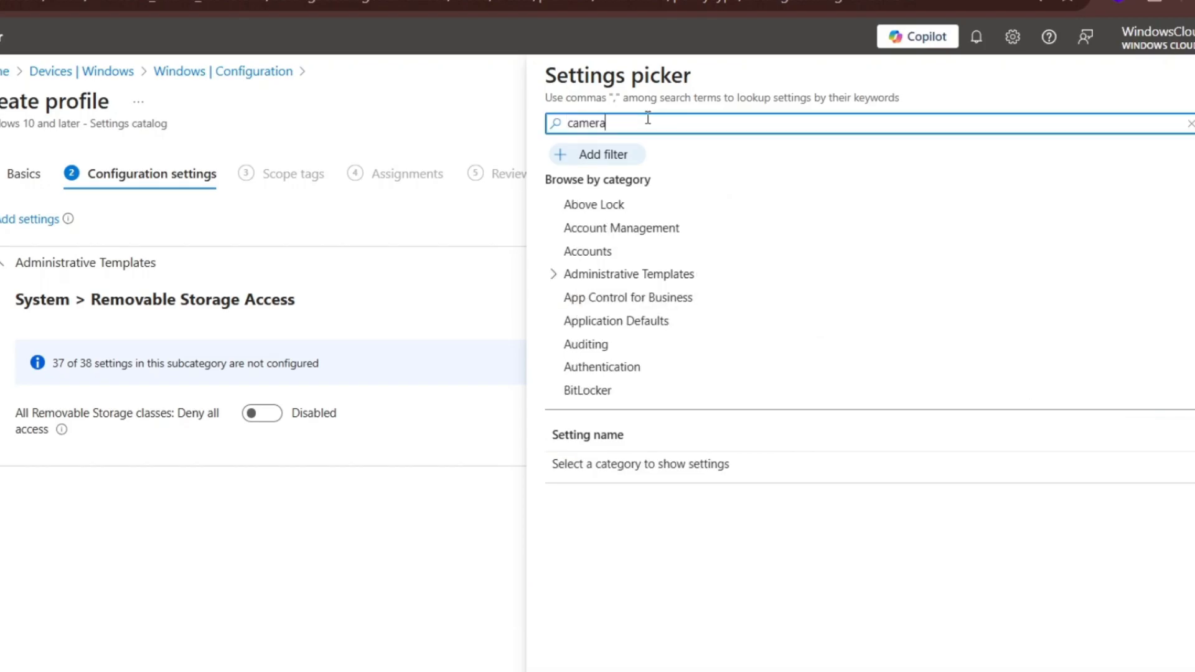
{"action": "key", "text": "Return"}
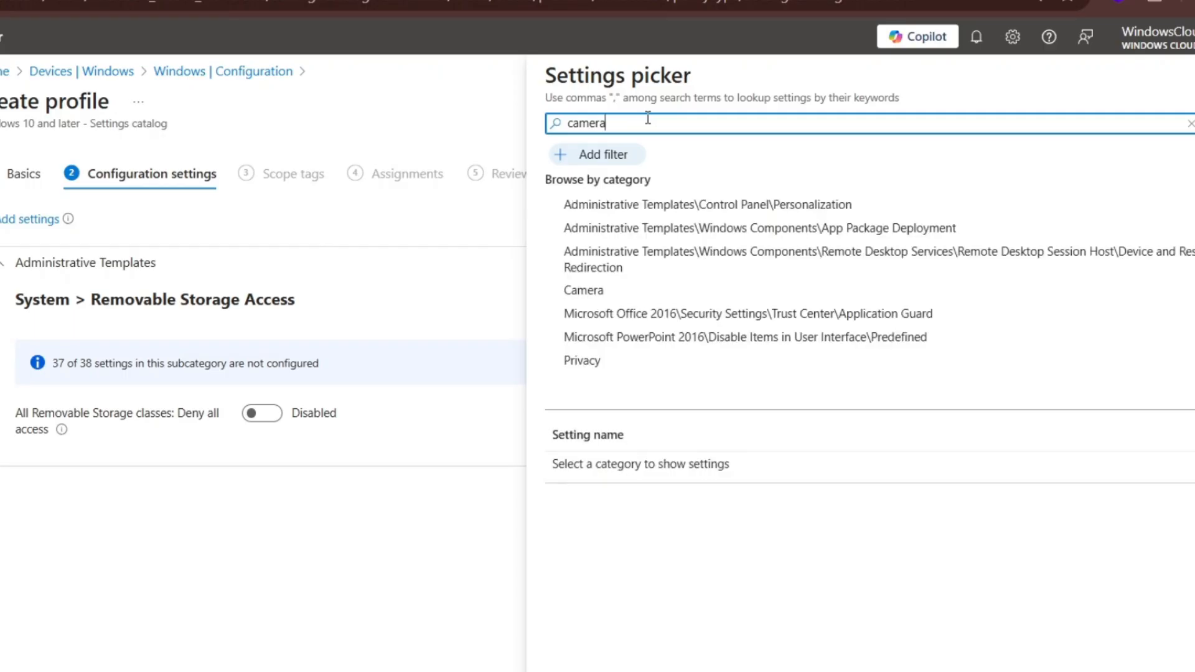
{"action": "left_click", "coordinate": [597, 299]}
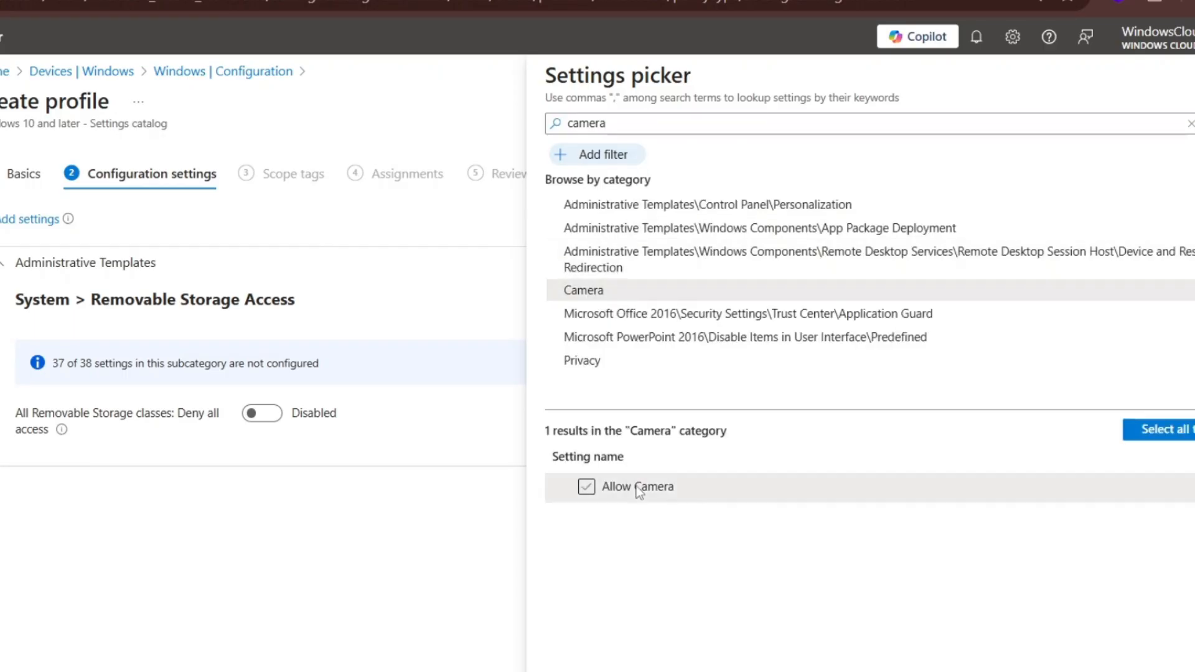
{"action": "left_click", "coordinate": [639, 490]}
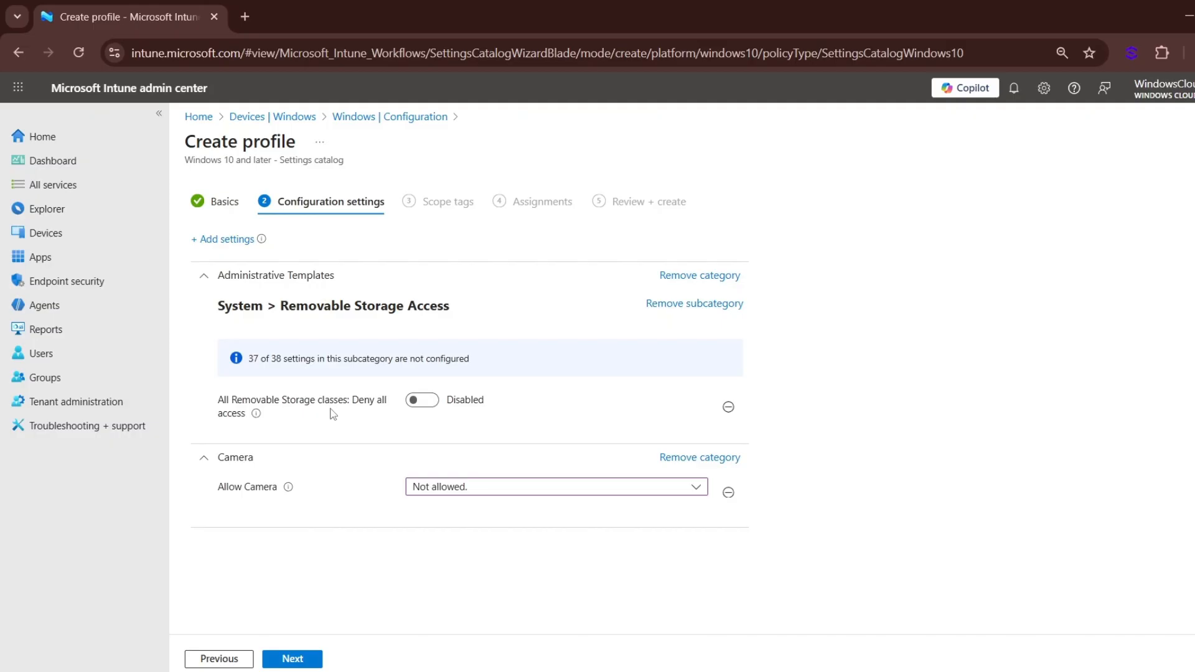
- Set "All Removable Storage classes: Deny all access" to Enabled and Allow Camera to "Not allowed.", and continue to the scope tags
{"action": "left_click", "coordinate": [411, 401]}
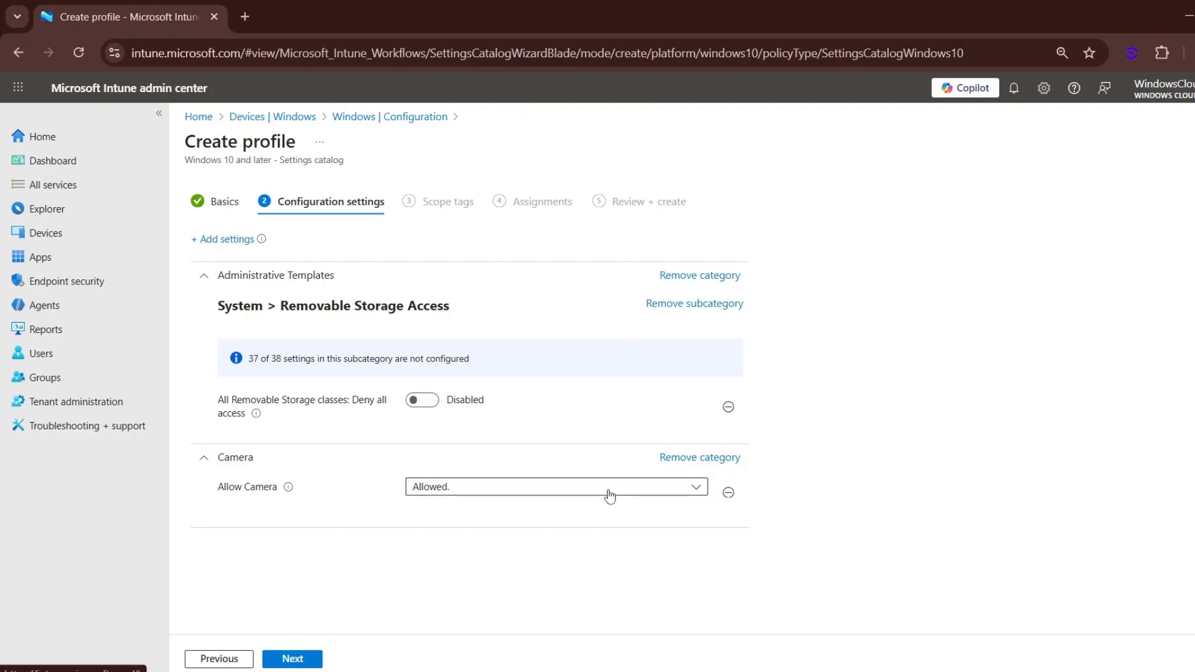
{"action": "left_click", "coordinate": [608, 492]}
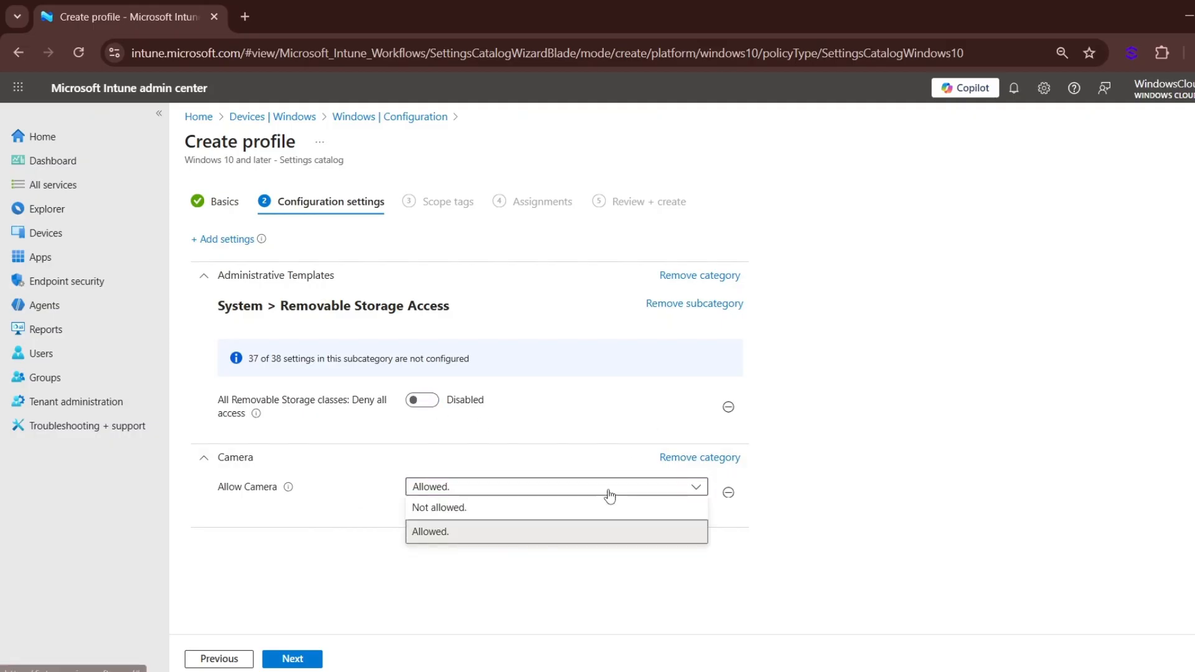
{"action": "left_click", "coordinate": [576, 516]}
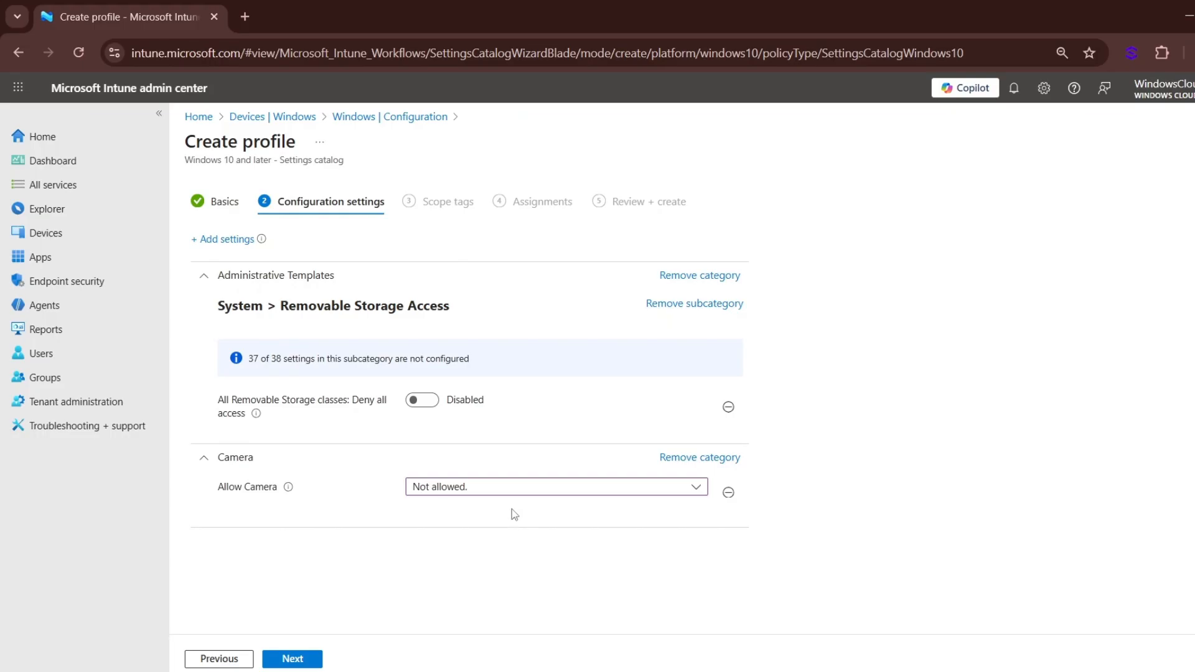
{"action": "left_click", "coordinate": [422, 399]}
{"action": "left_click", "coordinate": [296, 659]}
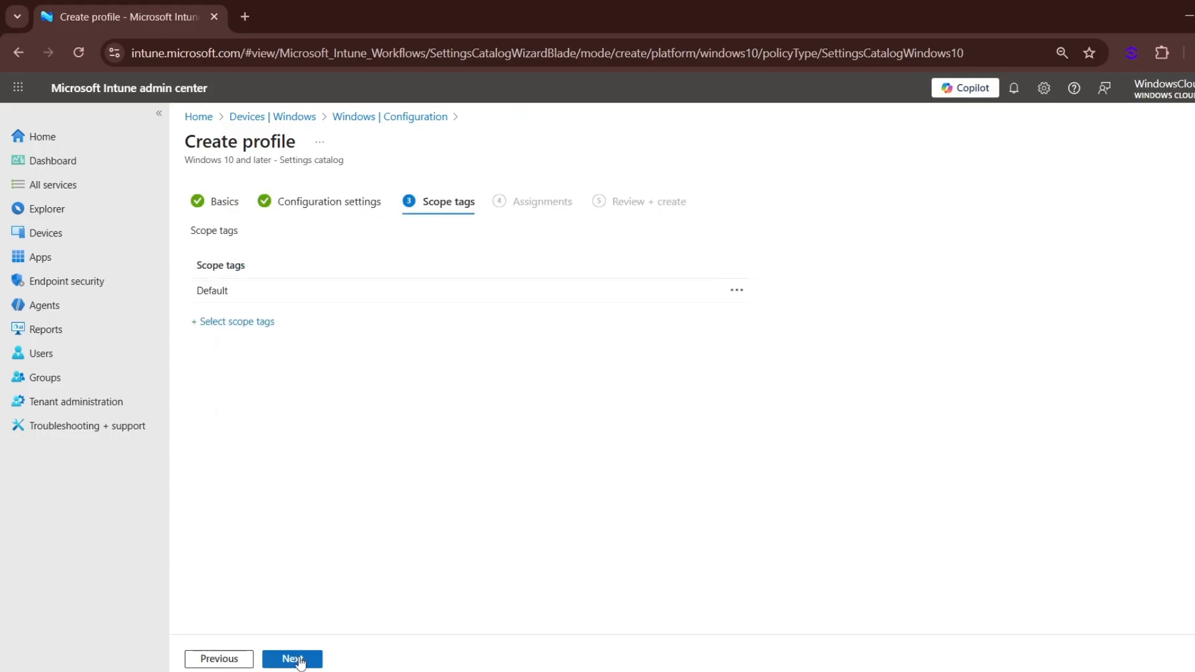
- Include the All Autopilot Devices group in the profile's assignments and create the policy
{"action": "left_click", "coordinate": [299, 661]}
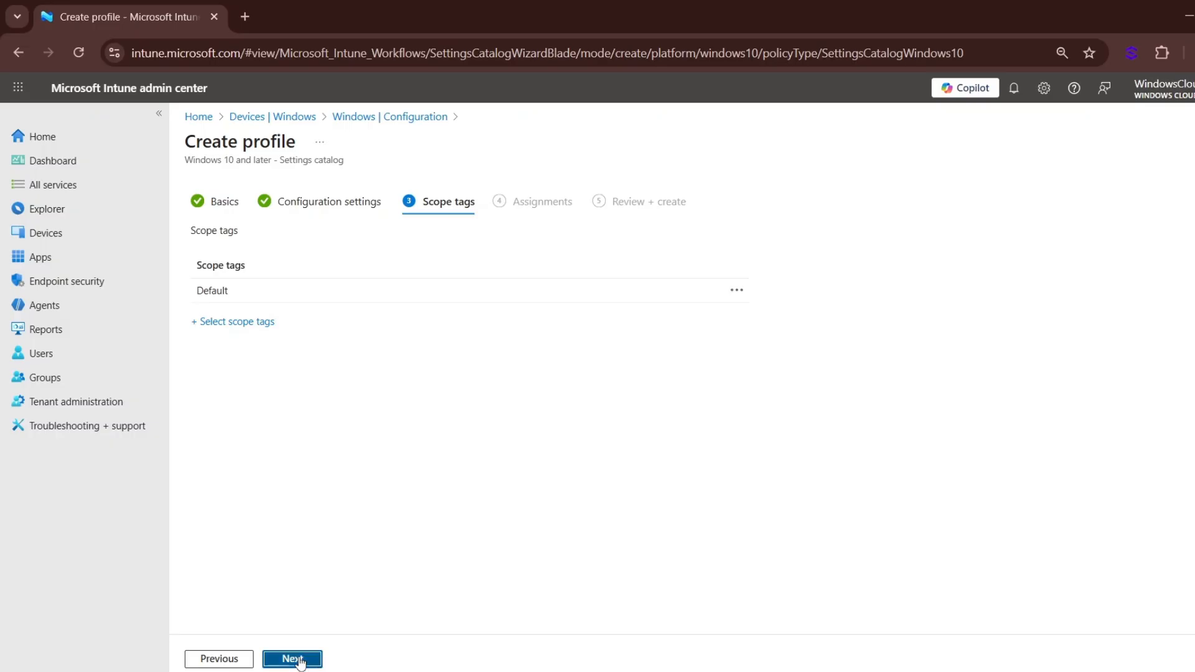
{"action": "left_click", "coordinate": [227, 250]}
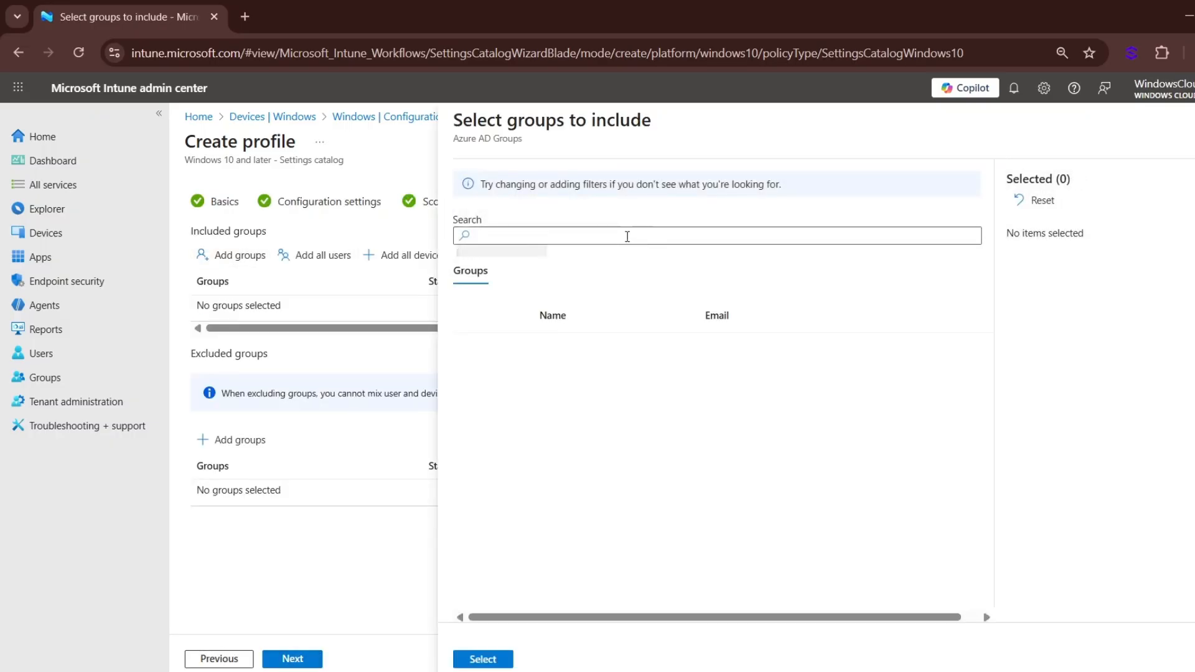
{"action": "left_click", "coordinate": [522, 349]}
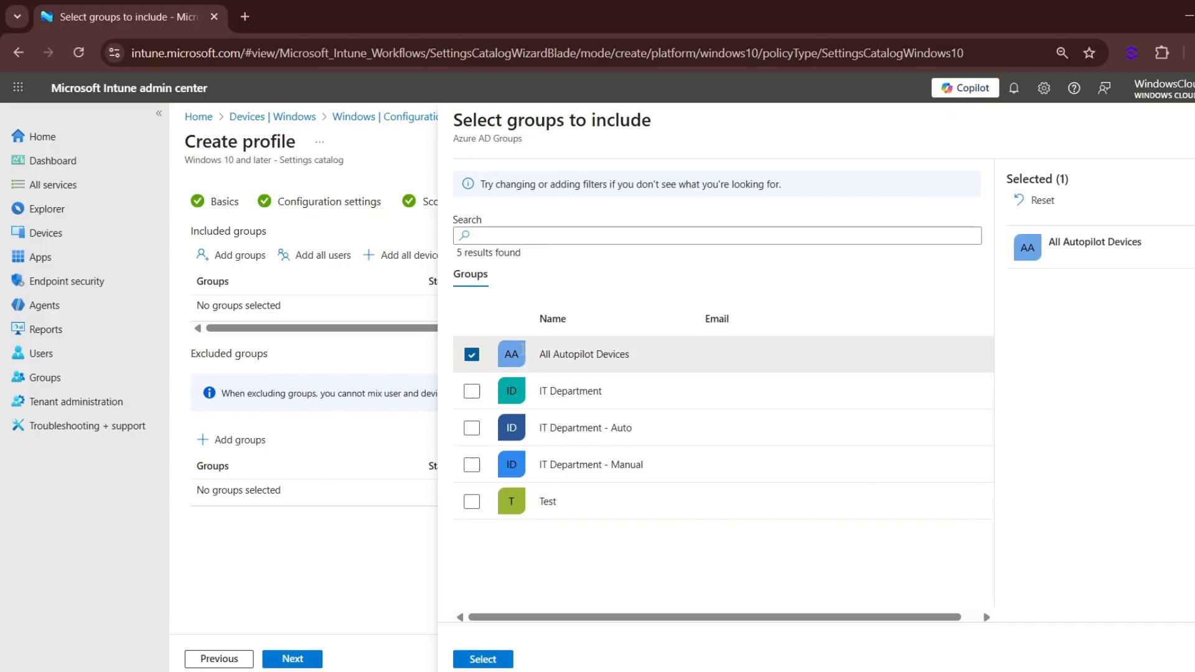
{"action": "left_click", "coordinate": [489, 659]}
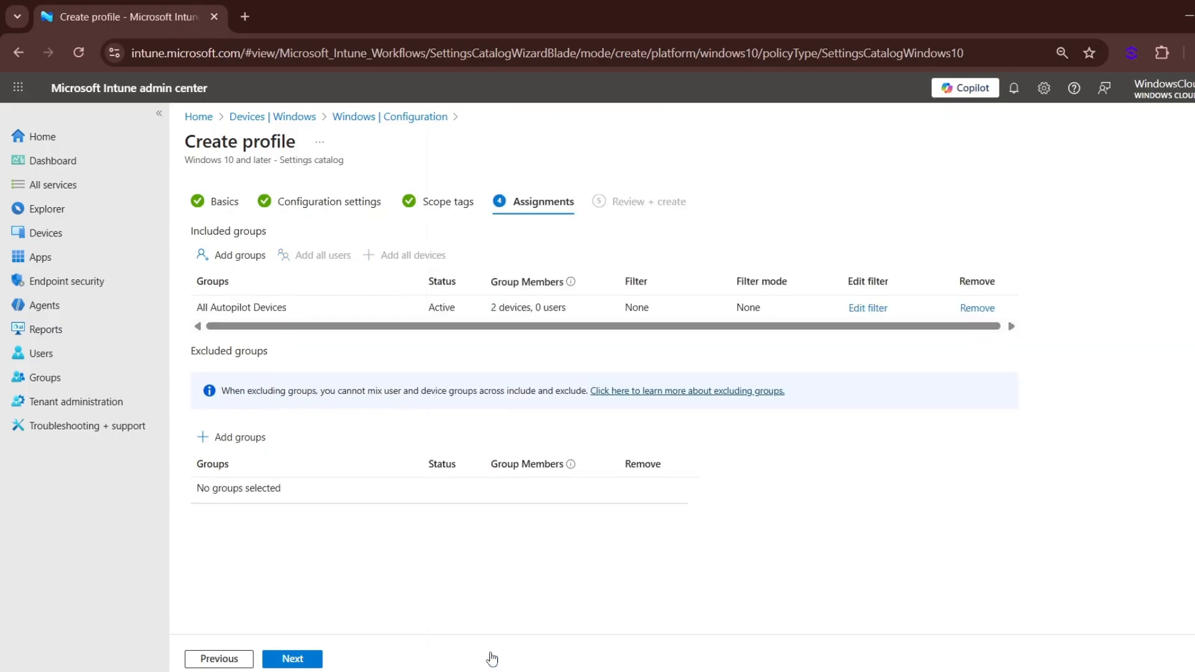
{"action": "left_click", "coordinate": [293, 658]}
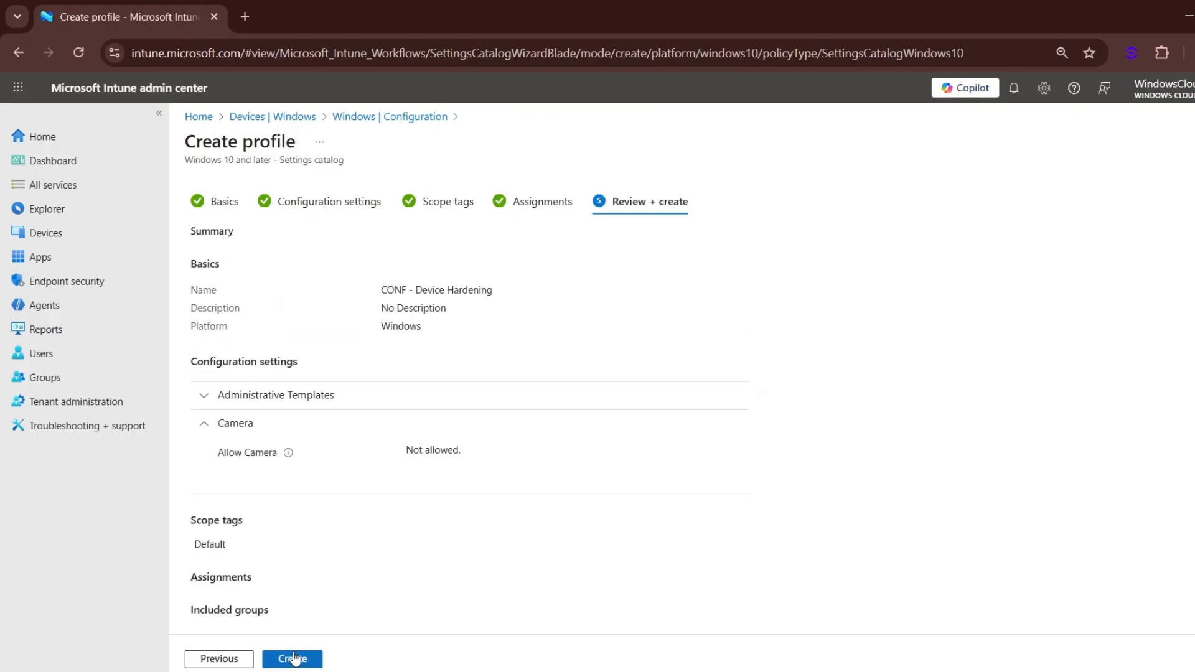
{"action": "left_click", "coordinate": [293, 659]}
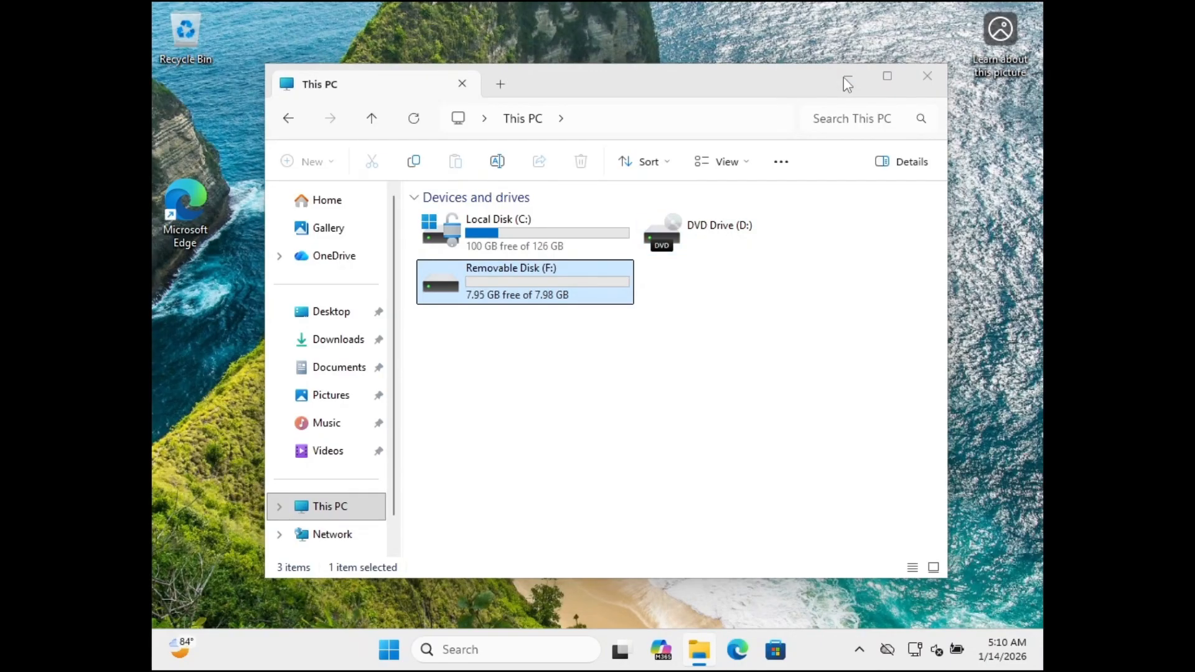
{"action": "left_click", "coordinate": [842, 77]}
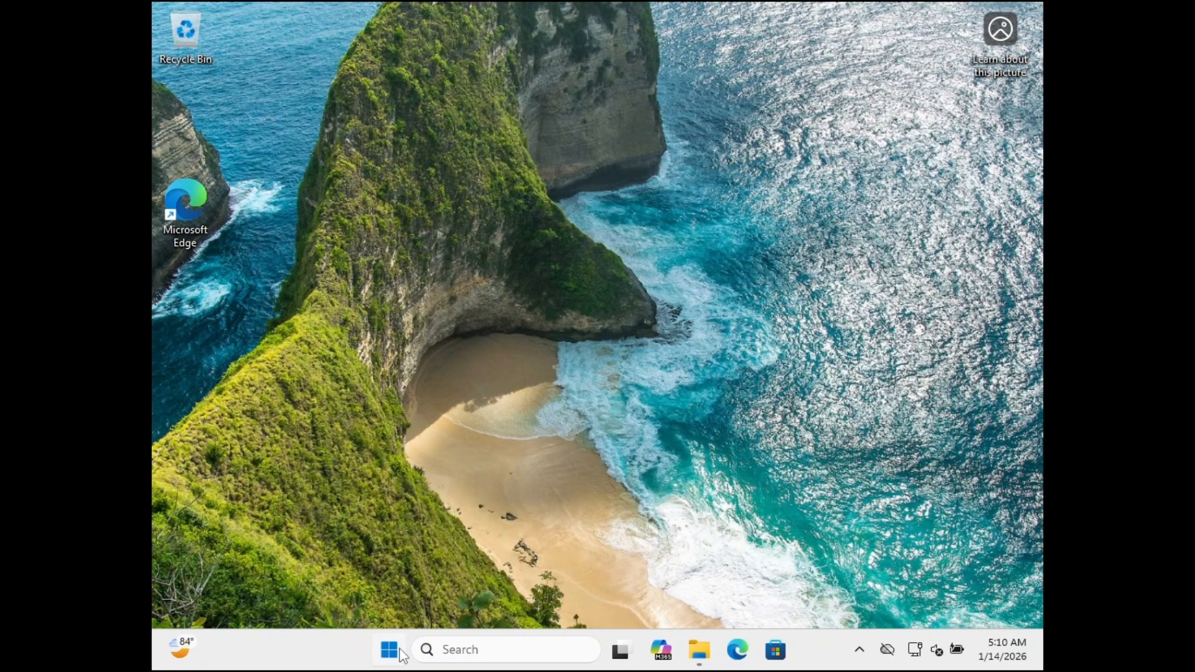
- On the Windows client, open the Access work or school account settings and sync the device from the connected account's management info
{"action": "left_click", "coordinate": [390, 650]}
{"action": "type", "text": "settings"}
{"action": "key", "text": "Return"}
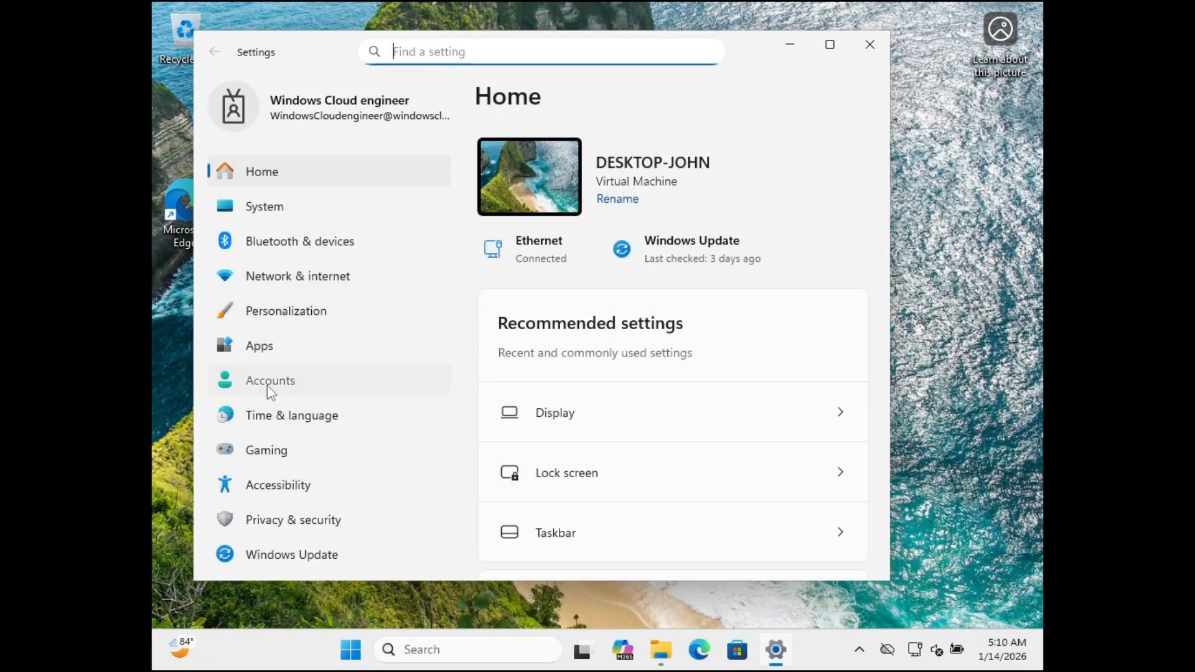
{"action": "left_click", "coordinate": [267, 386]}
{"action": "scroll", "coordinate": [606, 420], "scroll_direction": "down", "scroll_amount": 2}
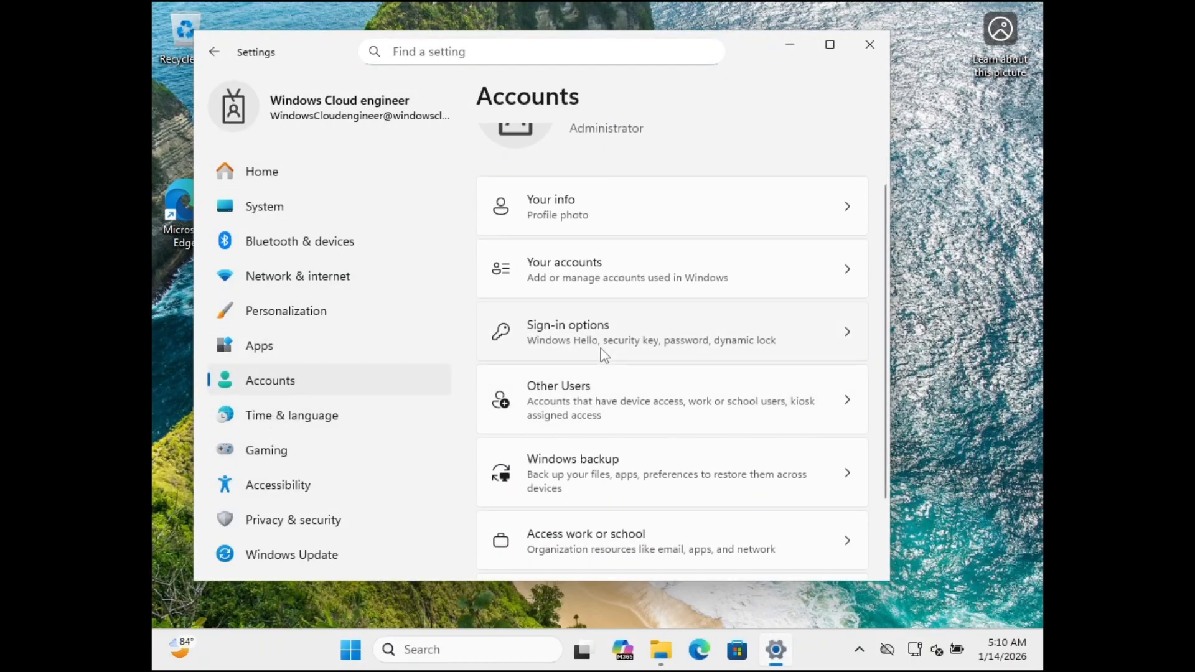
{"action": "scroll", "coordinate": [603, 374], "scroll_direction": "down", "scroll_amount": 2}
{"action": "left_click", "coordinate": [603, 456]}
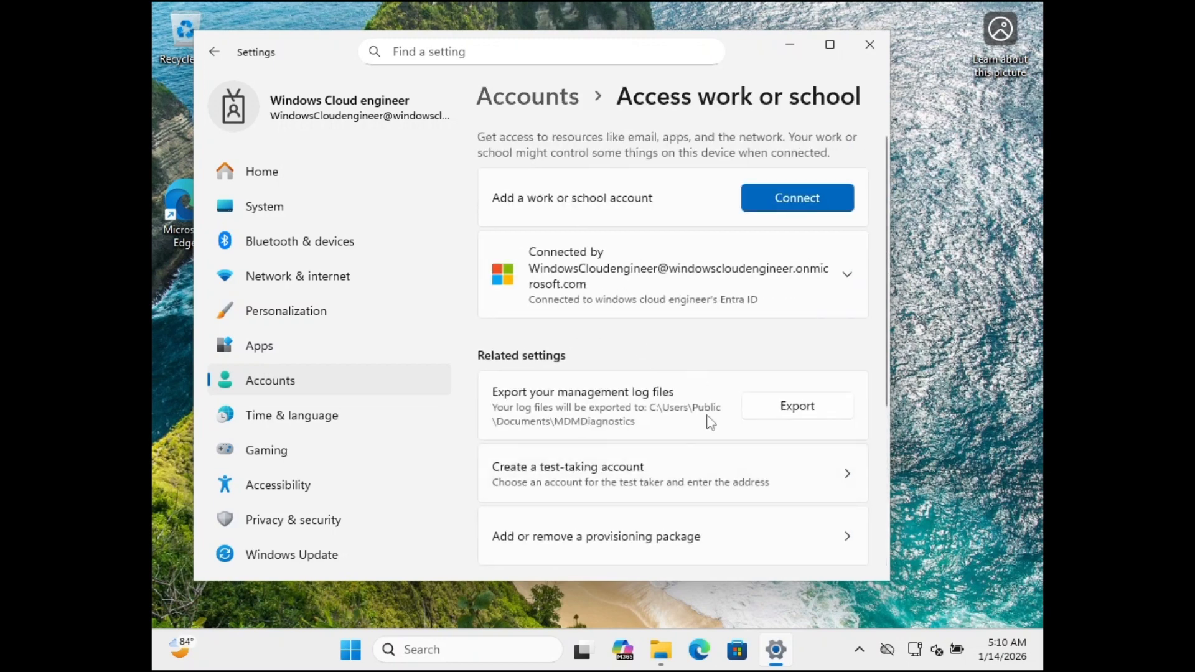
{"action": "left_click", "coordinate": [787, 290]}
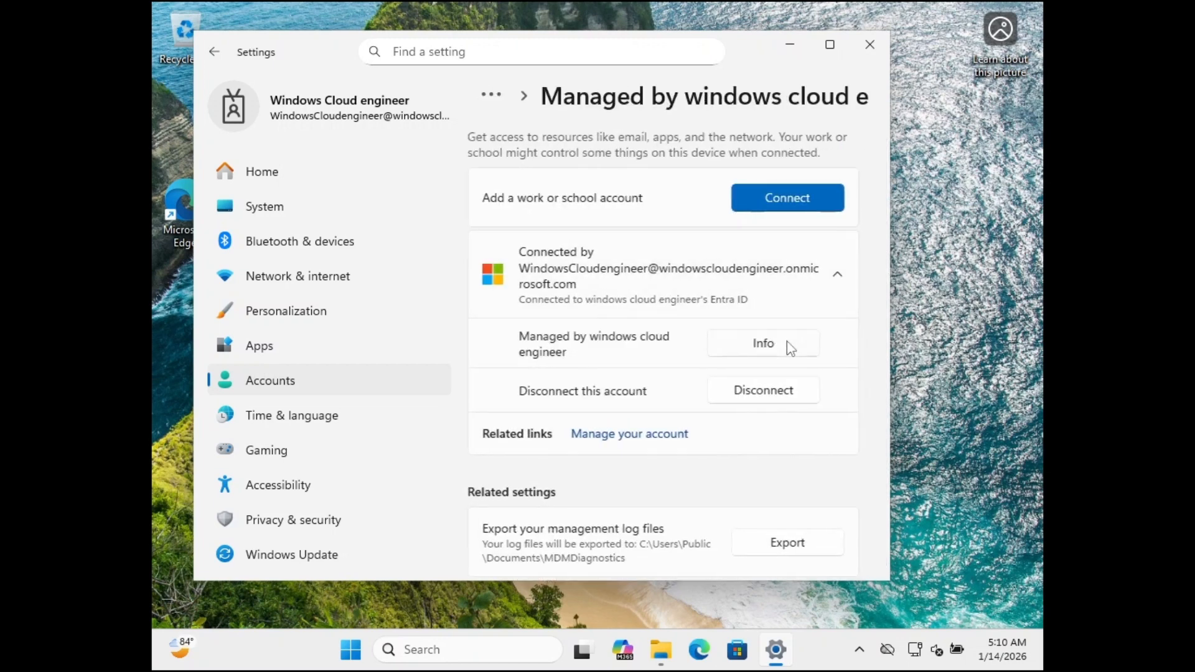
{"action": "scroll", "coordinate": [610, 403], "scroll_direction": "down", "scroll_amount": 5}
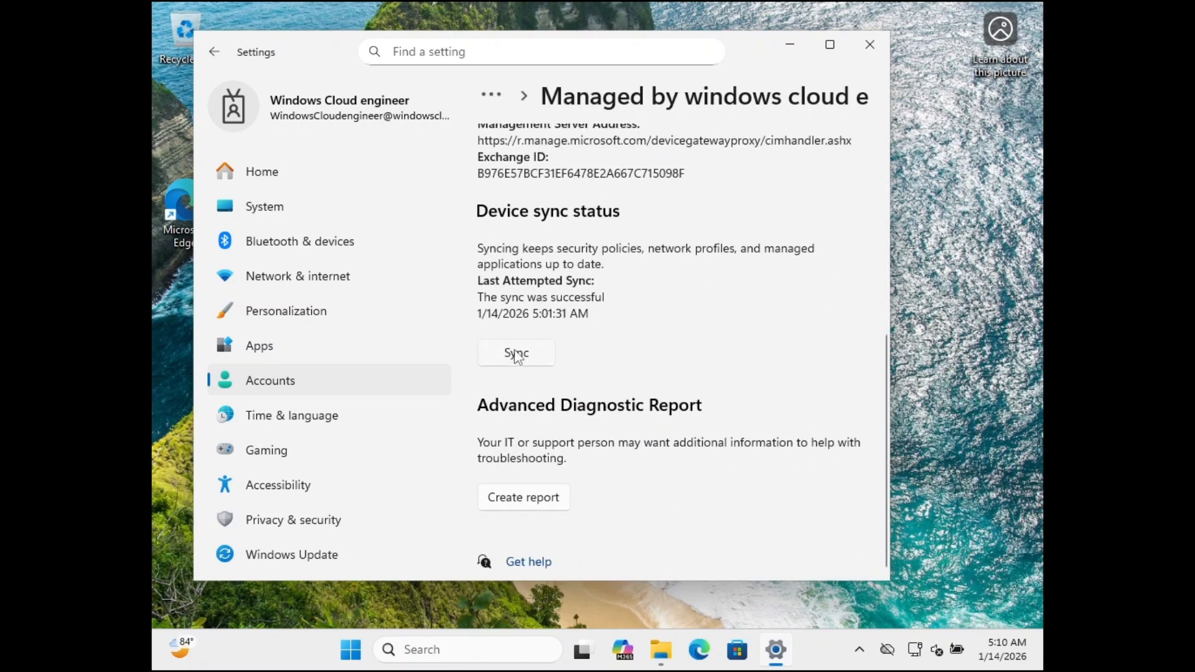
{"action": "left_click", "coordinate": [516, 353]}
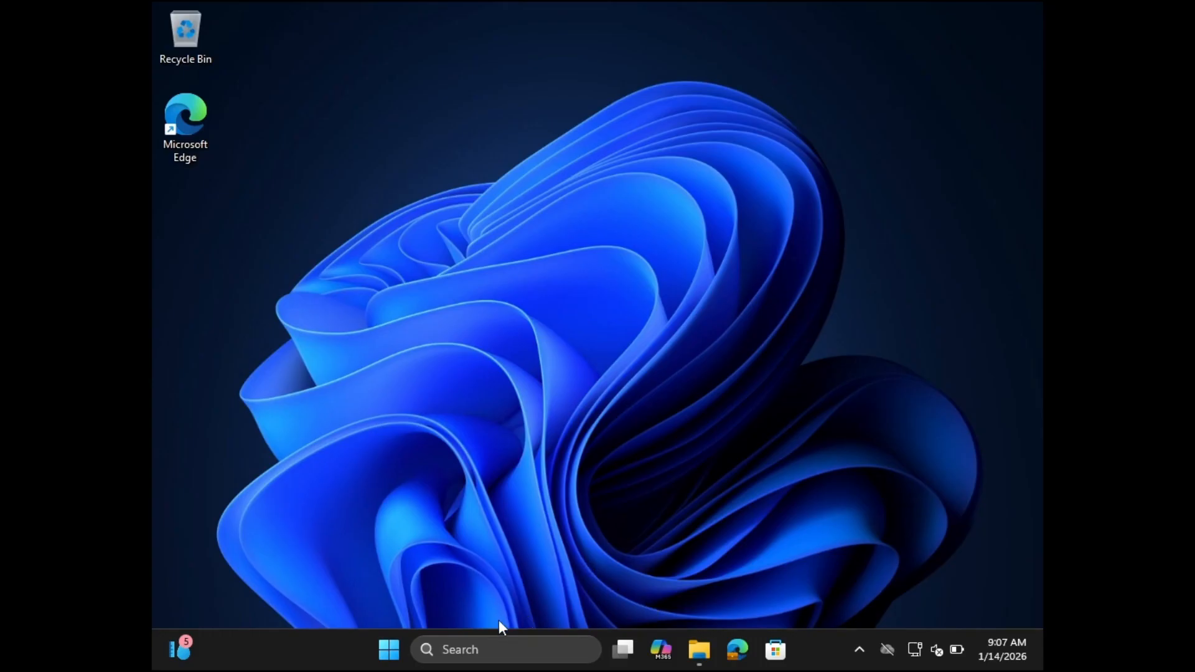
- Try to open CD Drive (D:) in File Explorer to test the removable storage block, and close File Explorer
{"action": "left_click", "coordinate": [708, 651]}
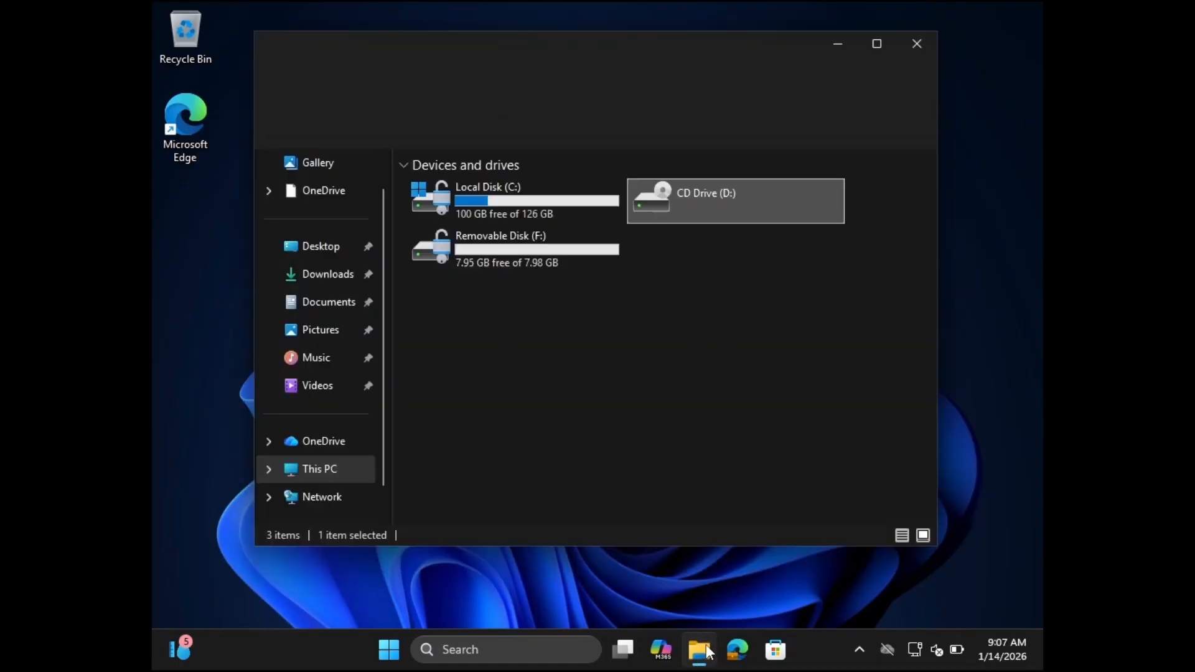
{"action": "double_click", "coordinate": [662, 195]}
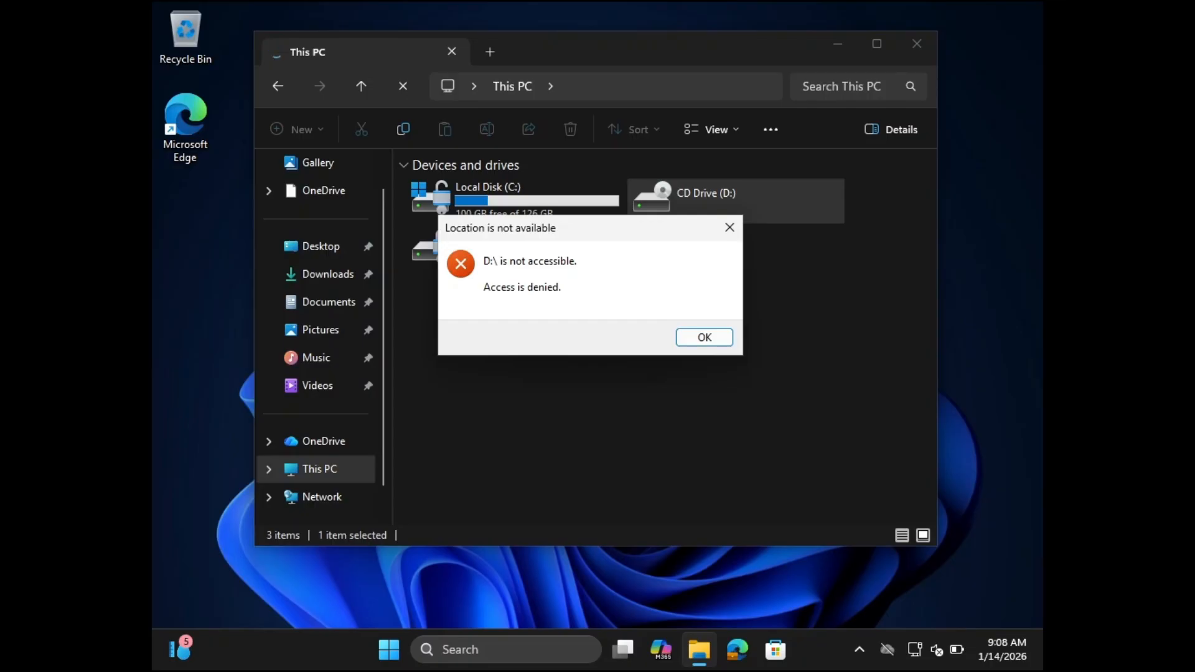
{"action": "left_click", "coordinate": [709, 342]}
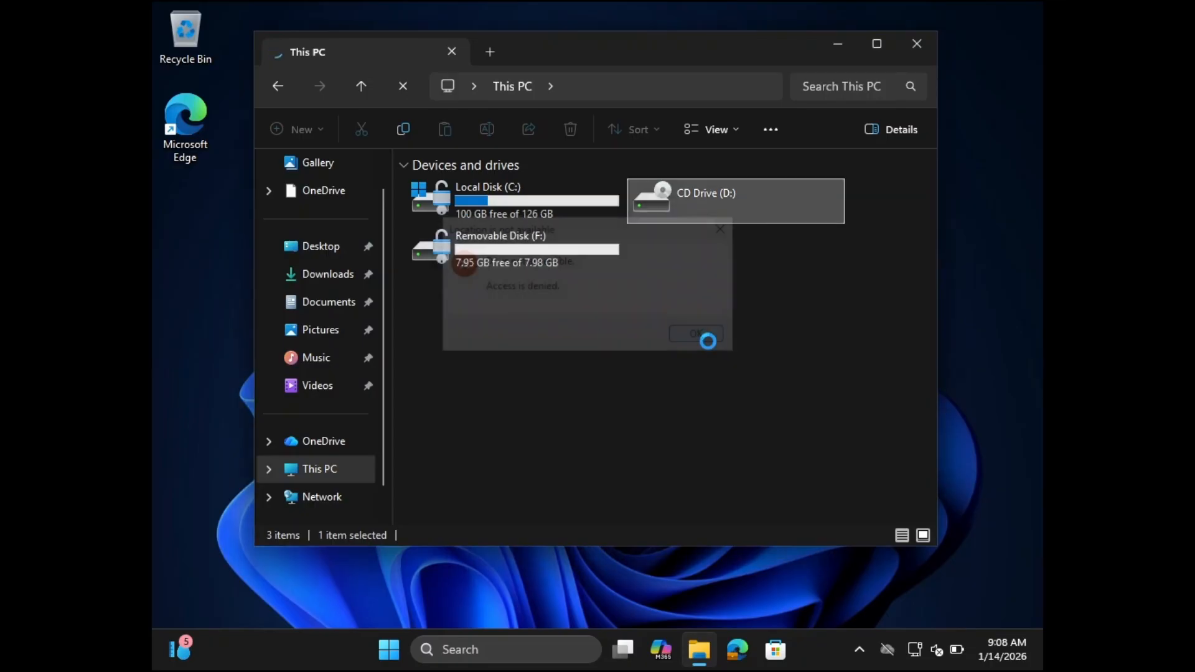
{"action": "left_click", "coordinate": [912, 45]}
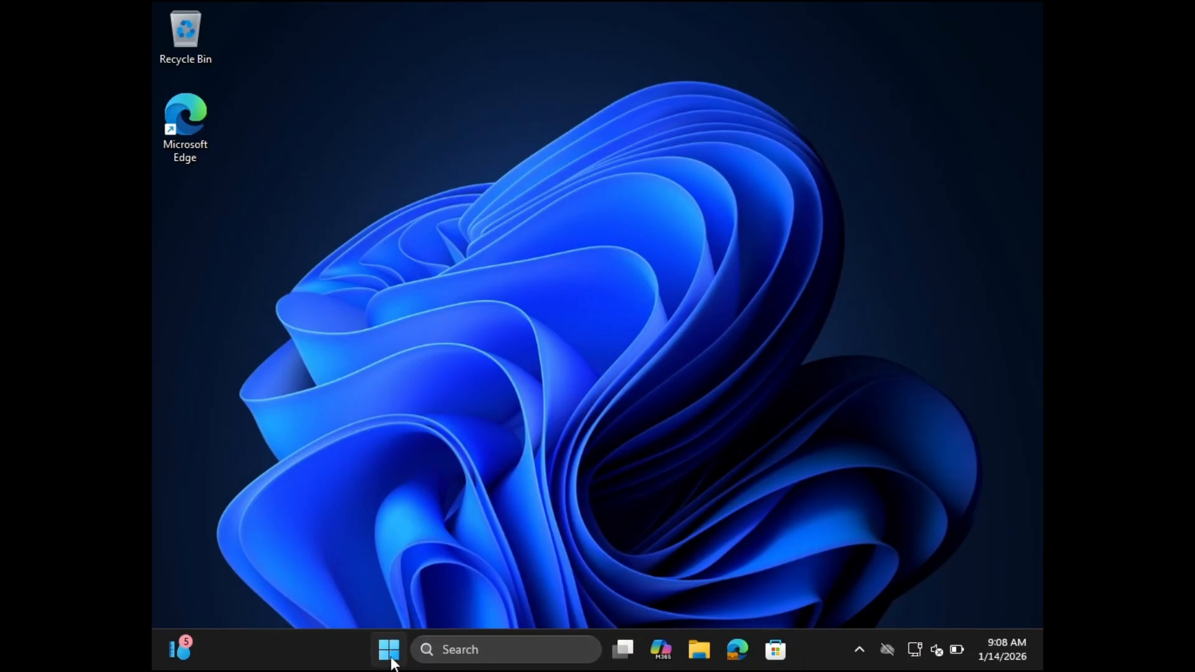
- Open the Camera app permissions under Privacy & security in Windows Settings to check the camera restriction
{"action": "key", "text": "super"}
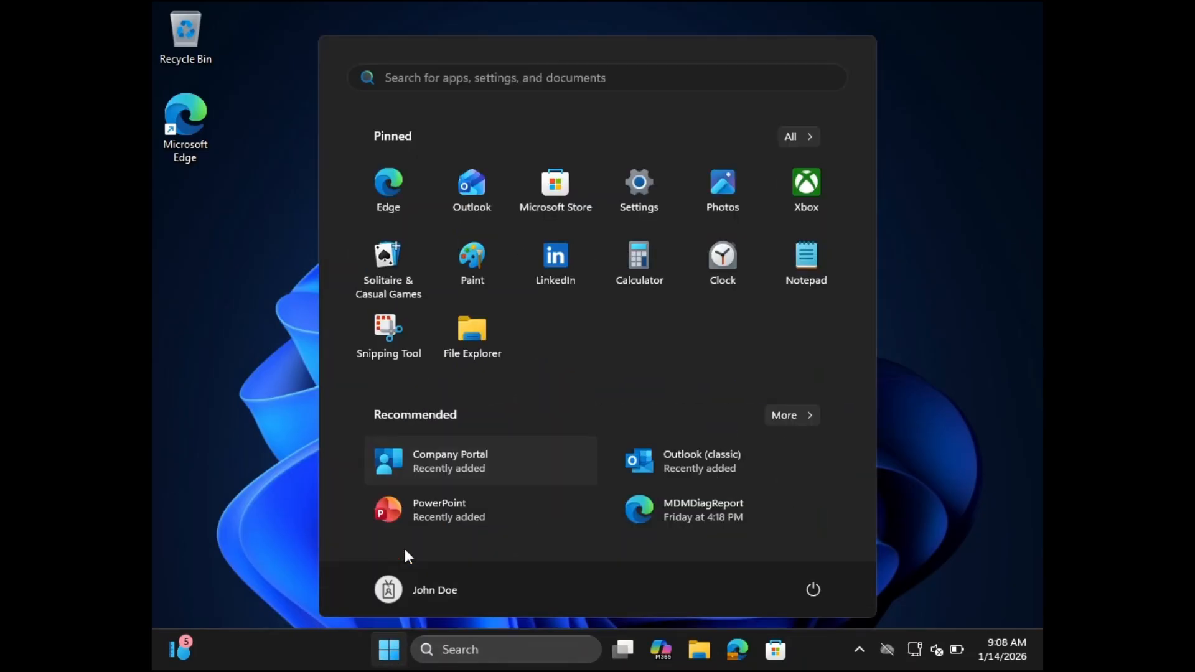
{"action": "left_click", "coordinate": [640, 211]}
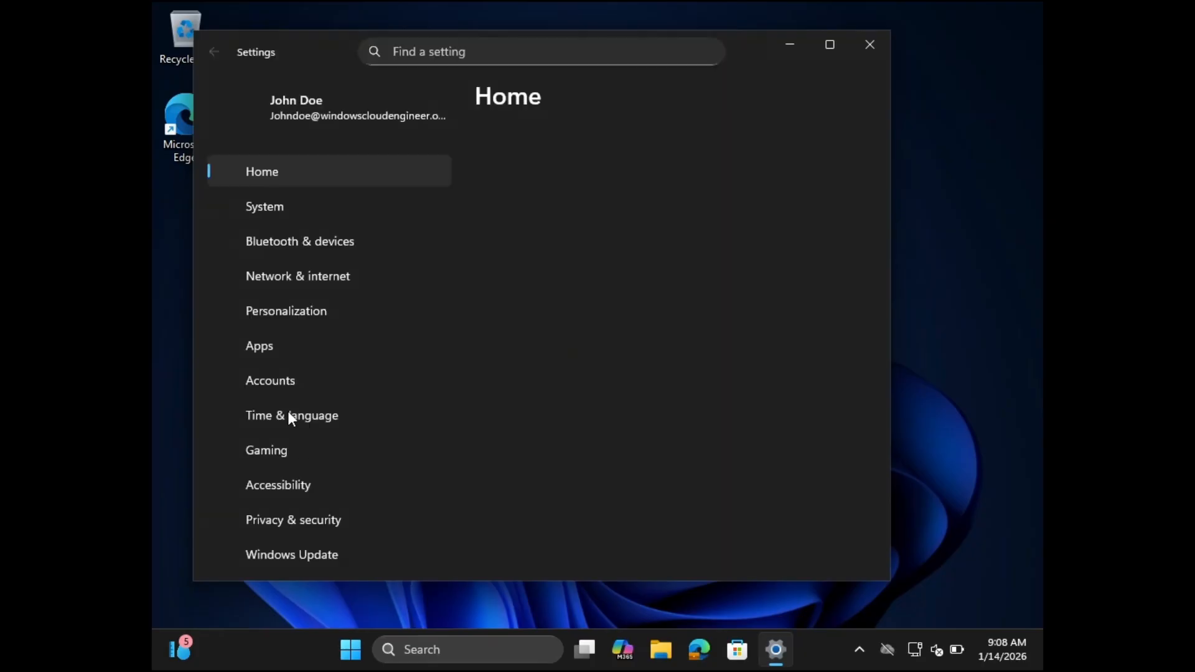
{"action": "left_click", "coordinate": [275, 520]}
{"action": "scroll", "coordinate": [643, 440], "scroll_direction": "down", "scroll_amount": 5}
{"action": "scroll", "coordinate": [641, 437], "scroll_direction": "down", "scroll_amount": 3}
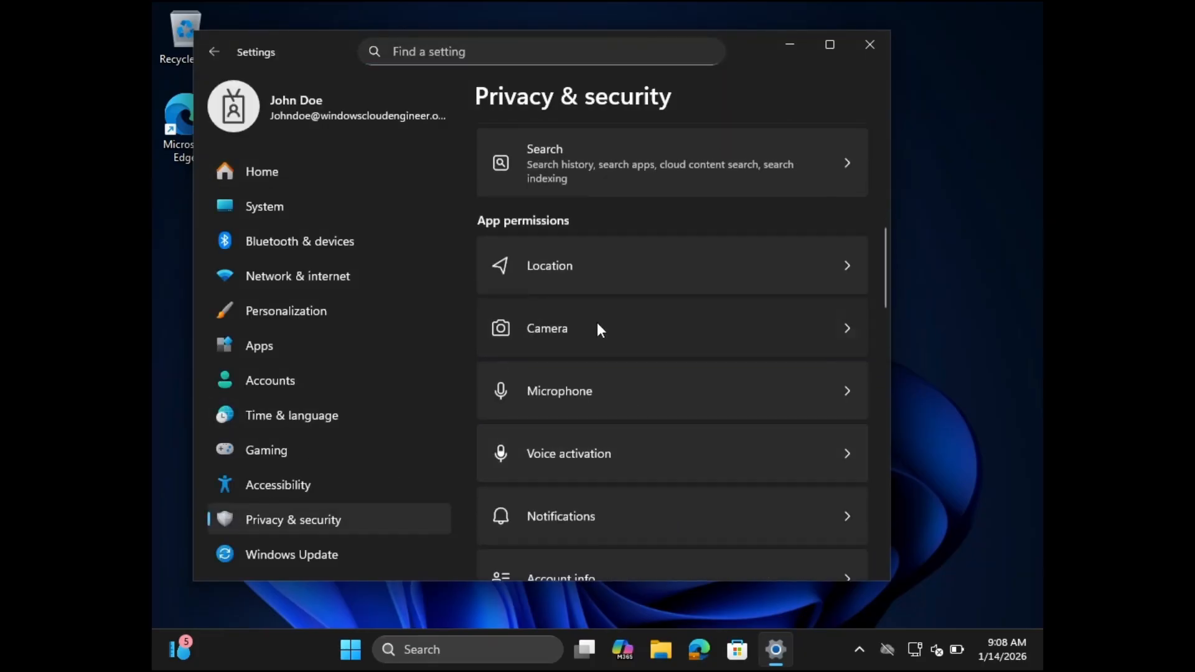
{"action": "left_click", "coordinate": [596, 326]}
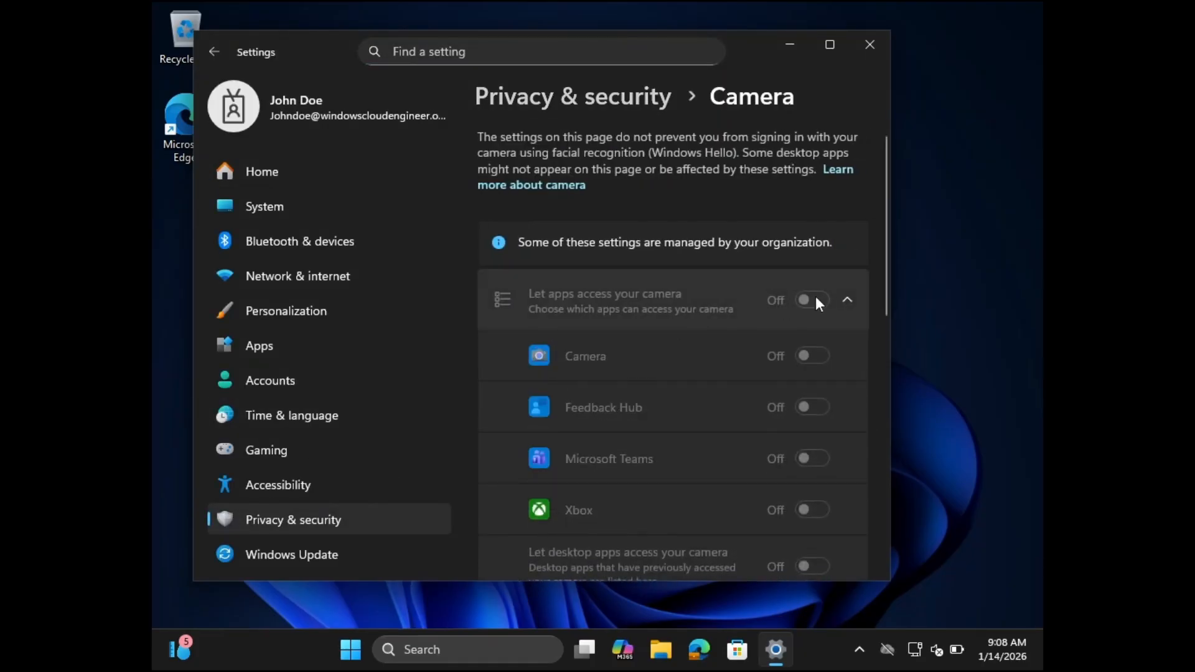